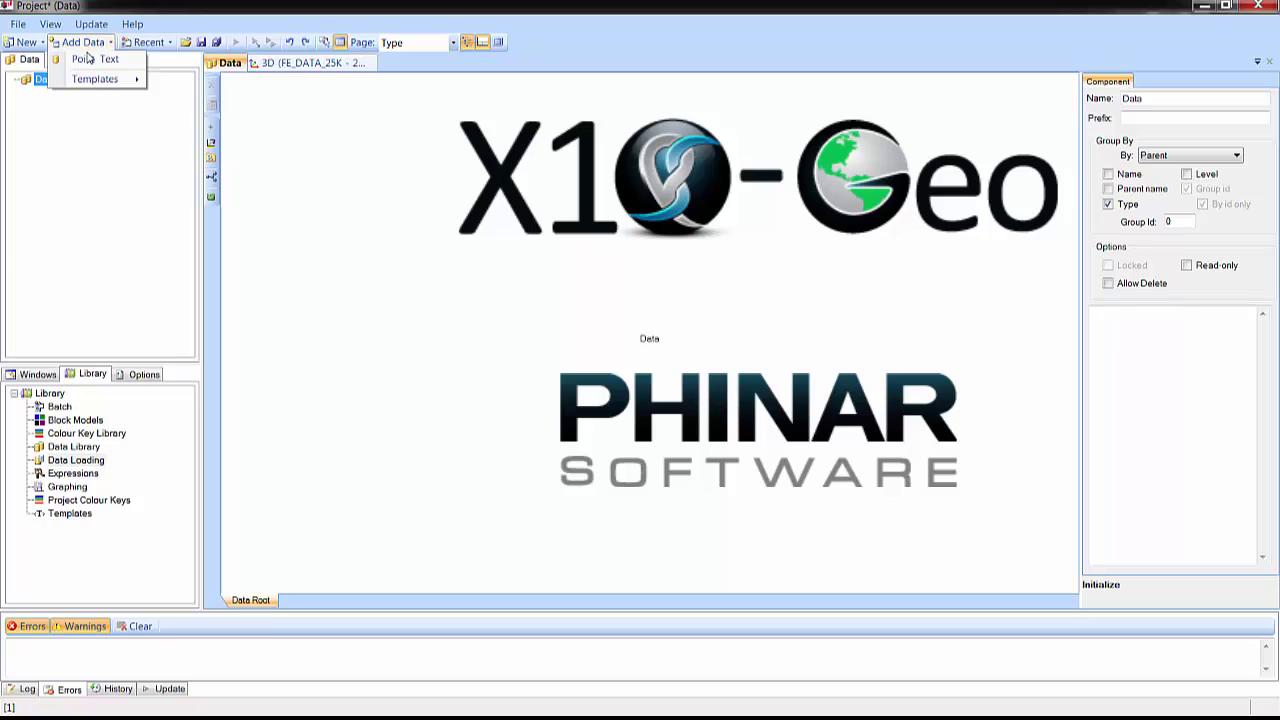
# - Add the text file "FE_DATA_25K - 2 Domains.csv" from the Demo Data folder to the Data node as point data
pyautogui.click(290, 63)
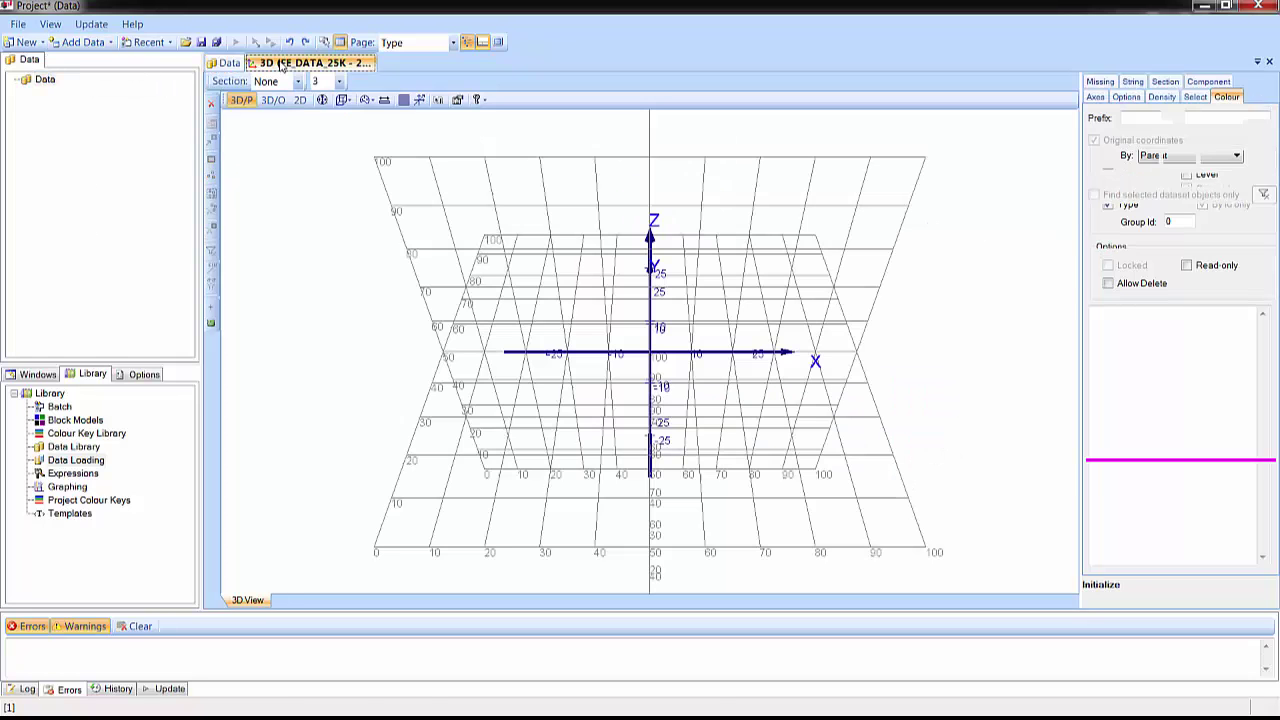
pyautogui.click(229, 63)
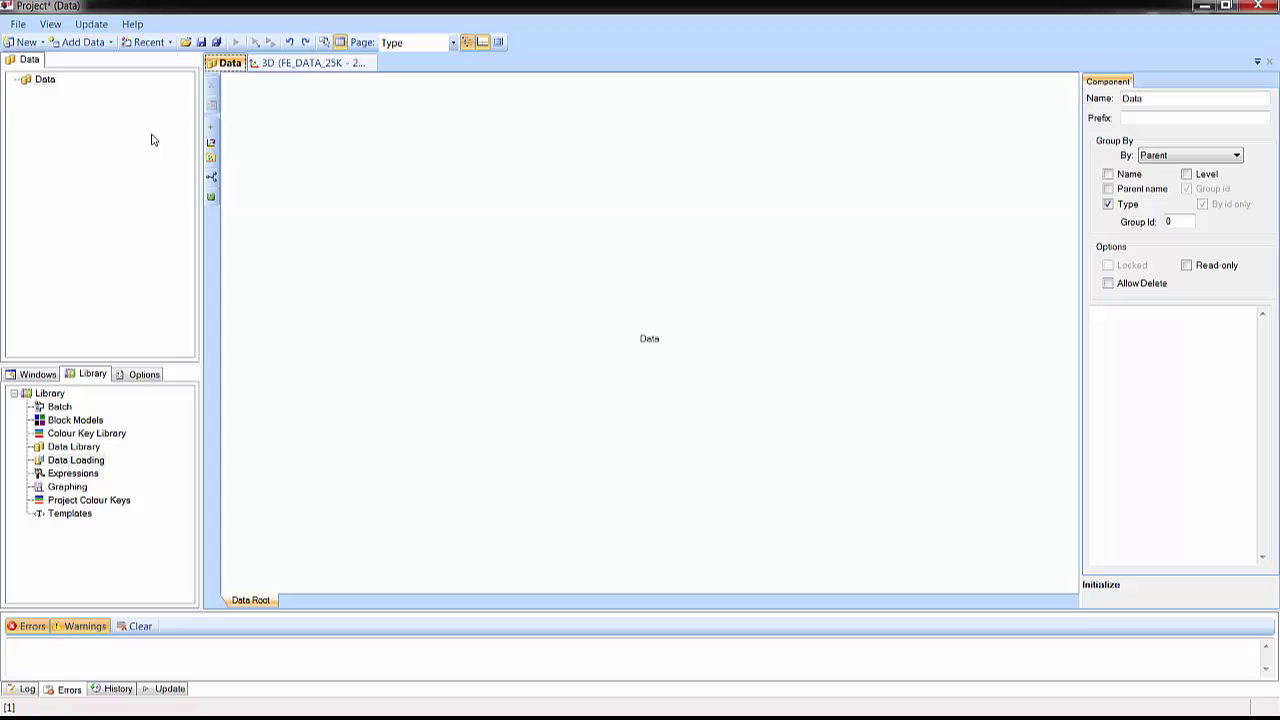
pyautogui.rightClick(43, 86)
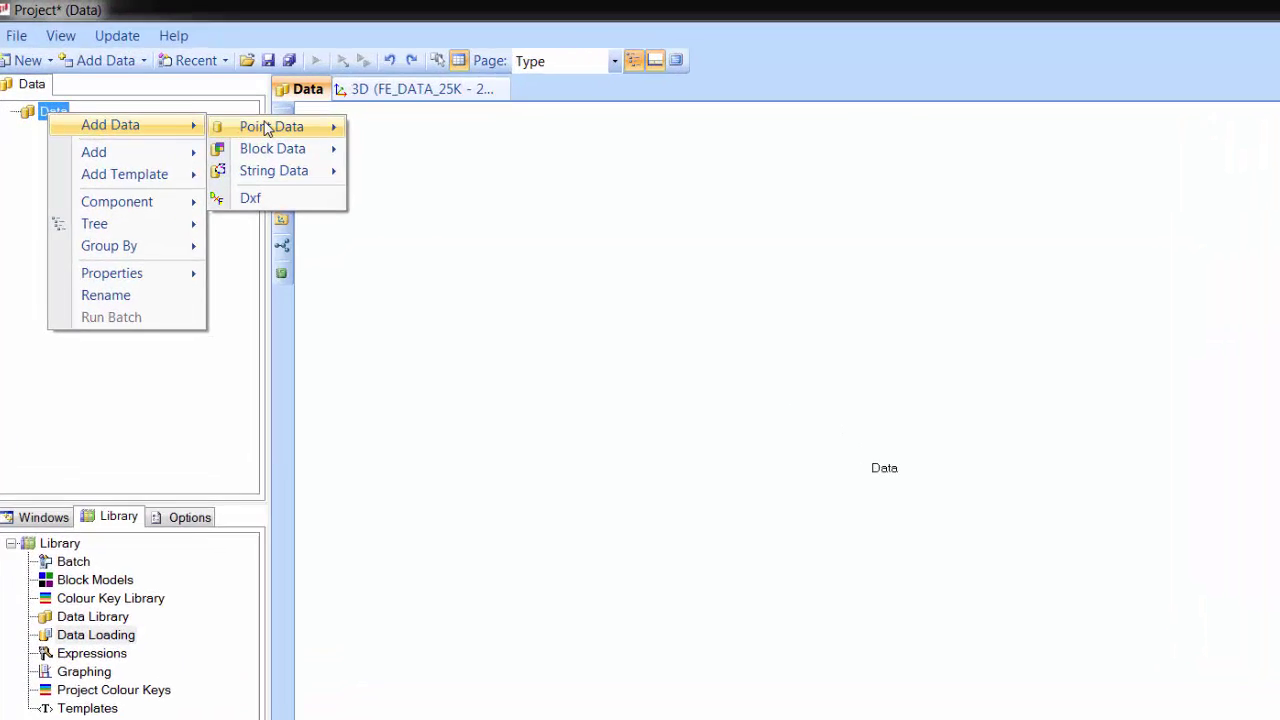
pyautogui.moveTo(428, 218)
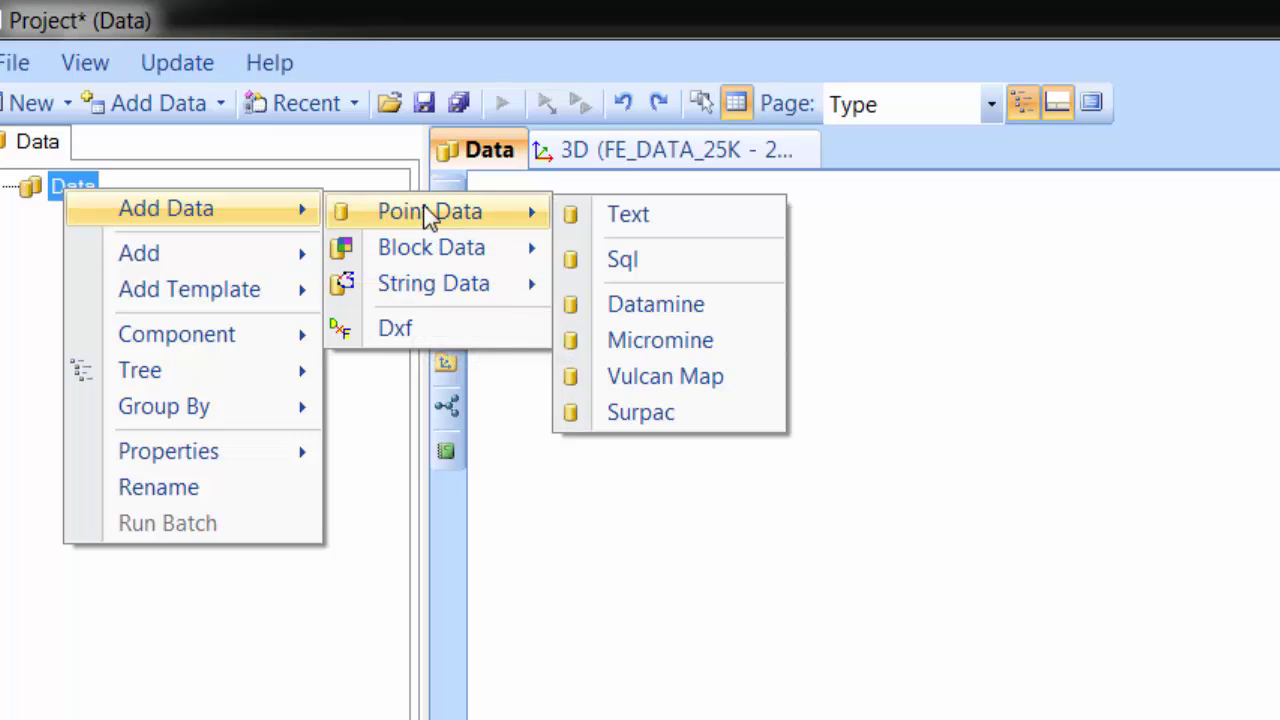
pyautogui.click(675, 232)
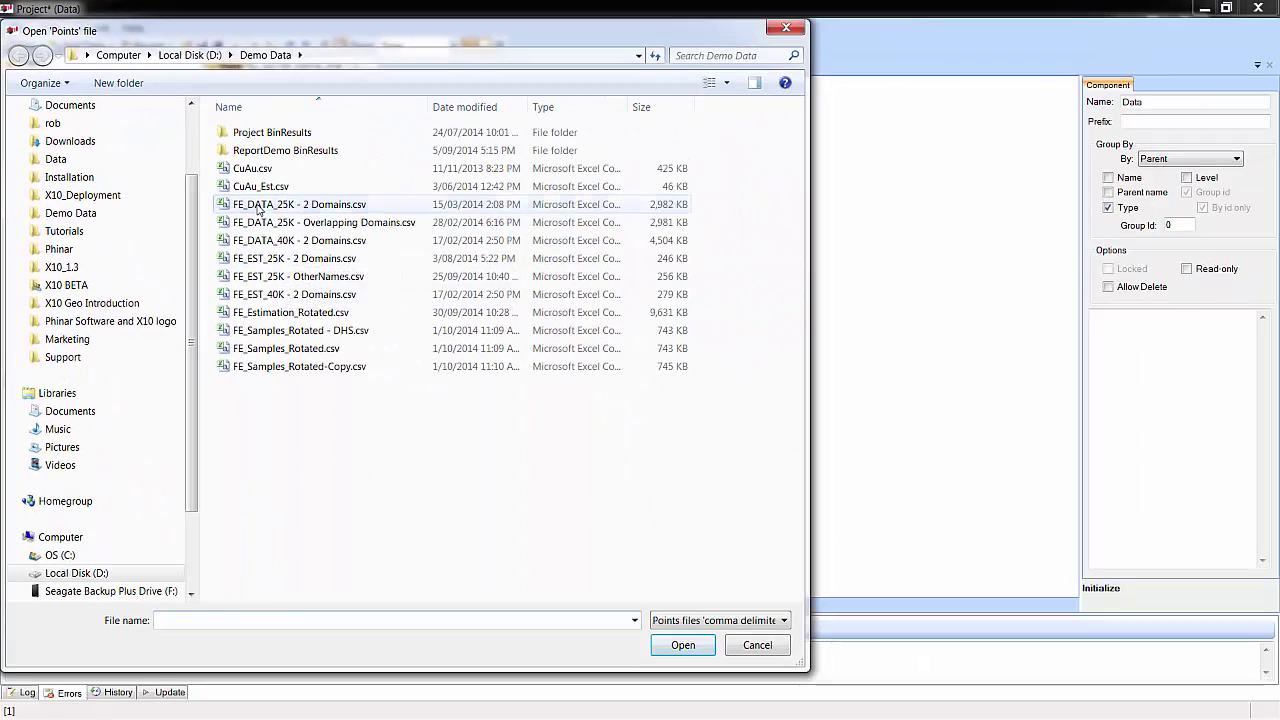
pyautogui.click(258, 205)
pyautogui.click(678, 646)
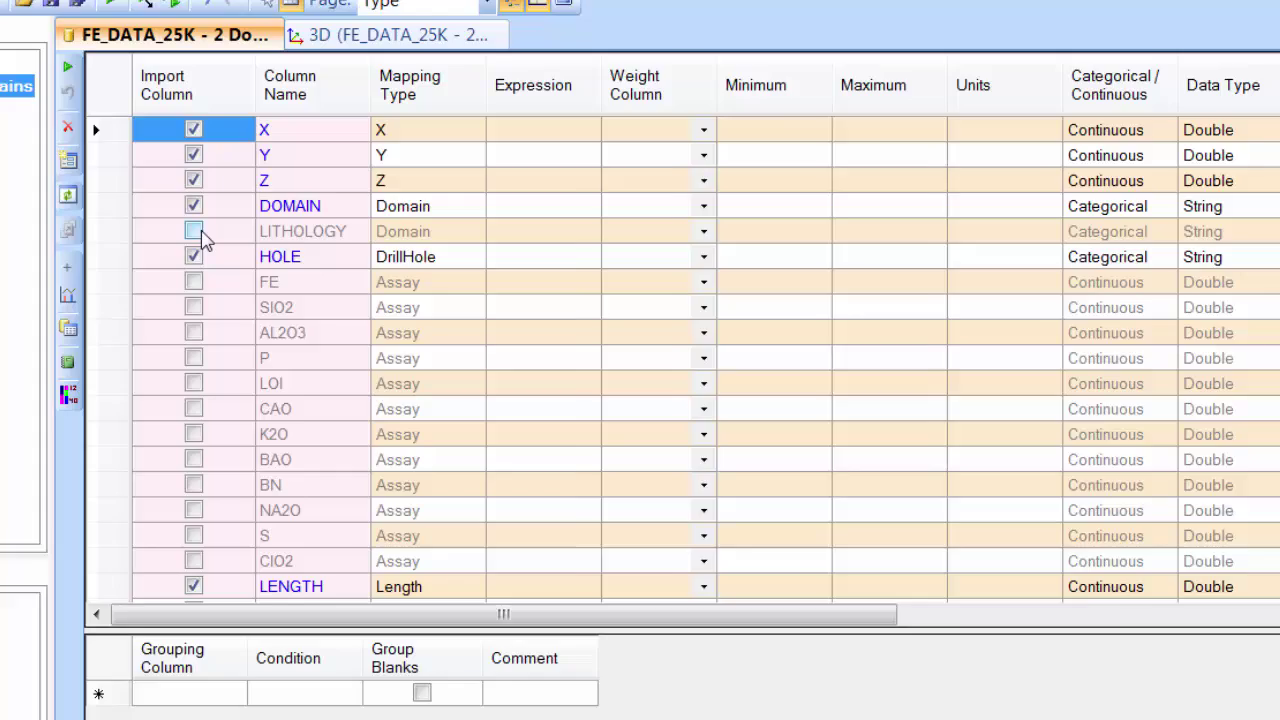
# - Include the LITHOLOGY and FE columns in the import and set LITHOLOGY's mapping type to Domain
pyautogui.click(195, 232)
pyautogui.click(193, 282)
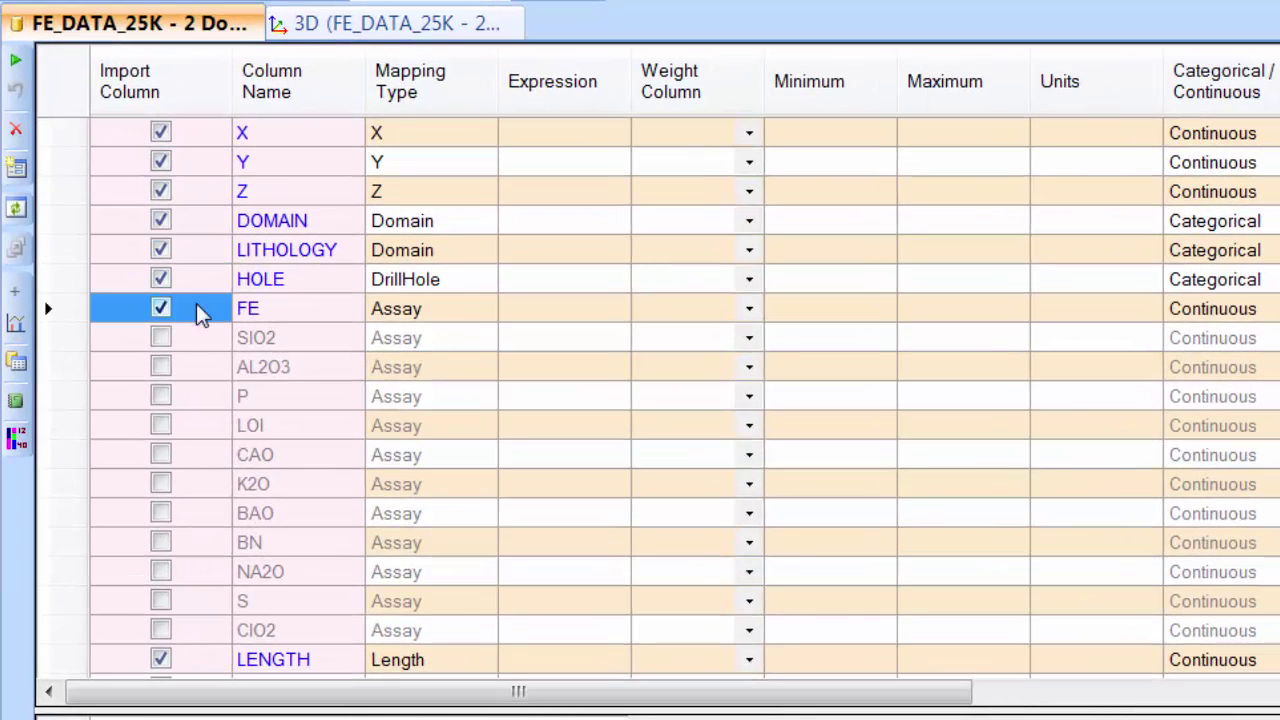
pyautogui.click(402, 258)
pyautogui.click(408, 256)
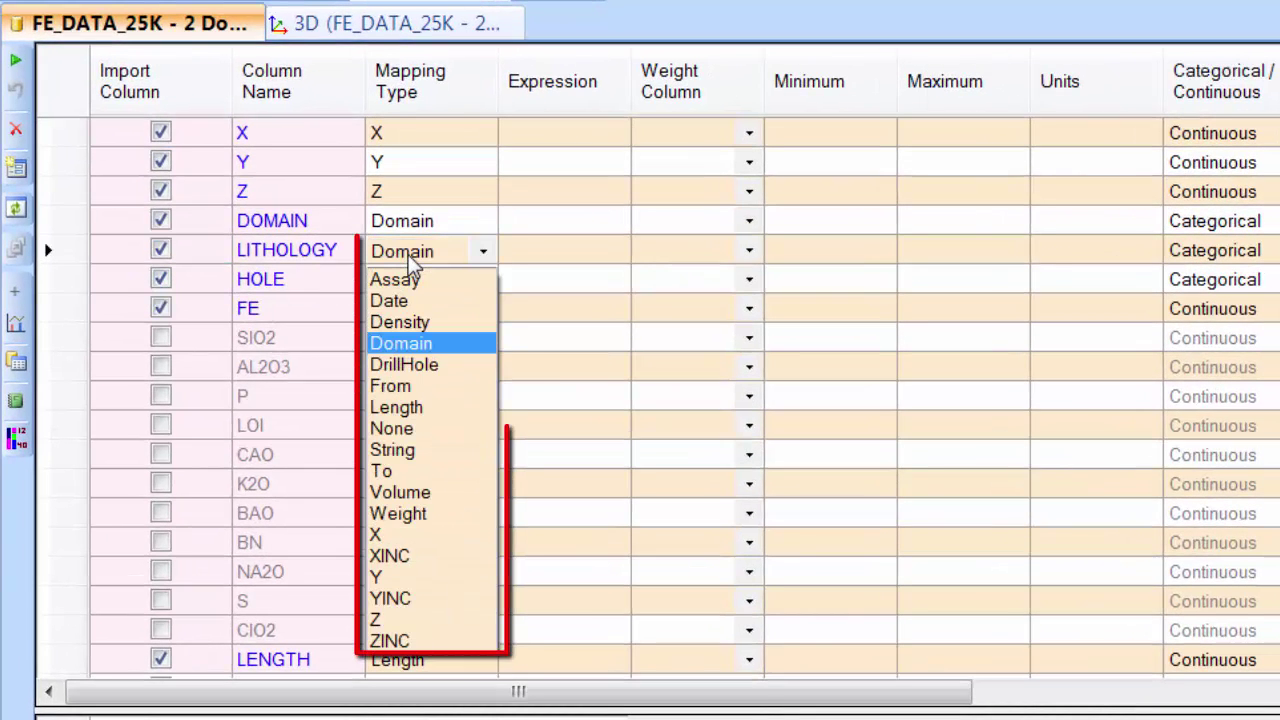
pyautogui.click(400, 343)
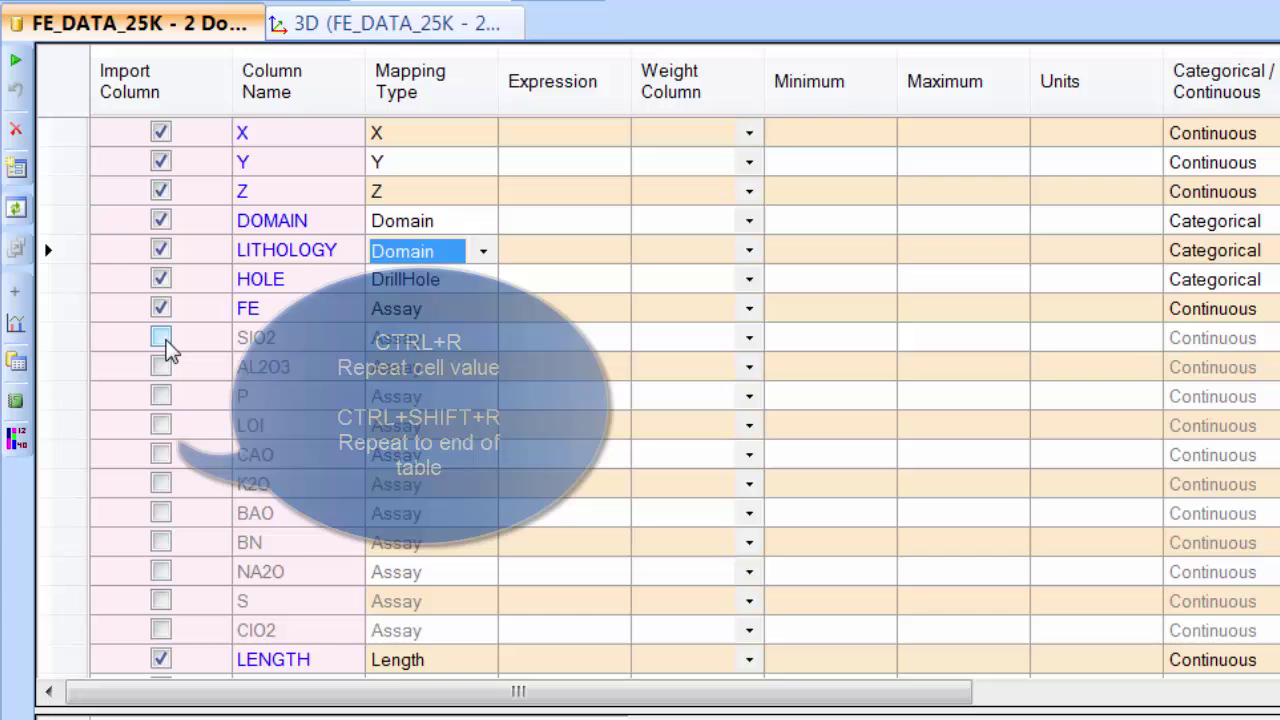
# - Mark SIO2 for import and repeat that setting down the column to the end of the table
pyautogui.click(161, 338)
pyautogui.hotkey('ctrl', 'r')
pyautogui.hotkey('ctrl', 'r')
pyautogui.hotkey('ctrl', 'r')
pyautogui.hotkey('ctrl', 'r')
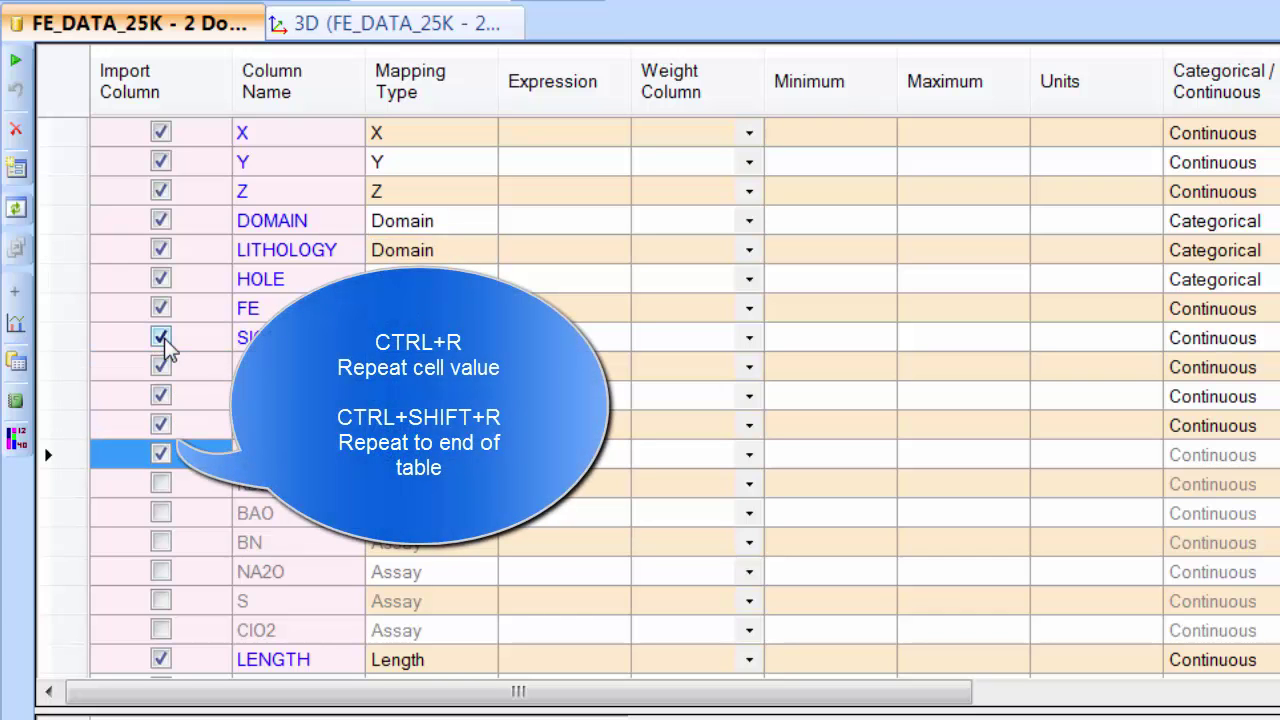
pyautogui.hotkey('ctrl', 'shift', 'r')
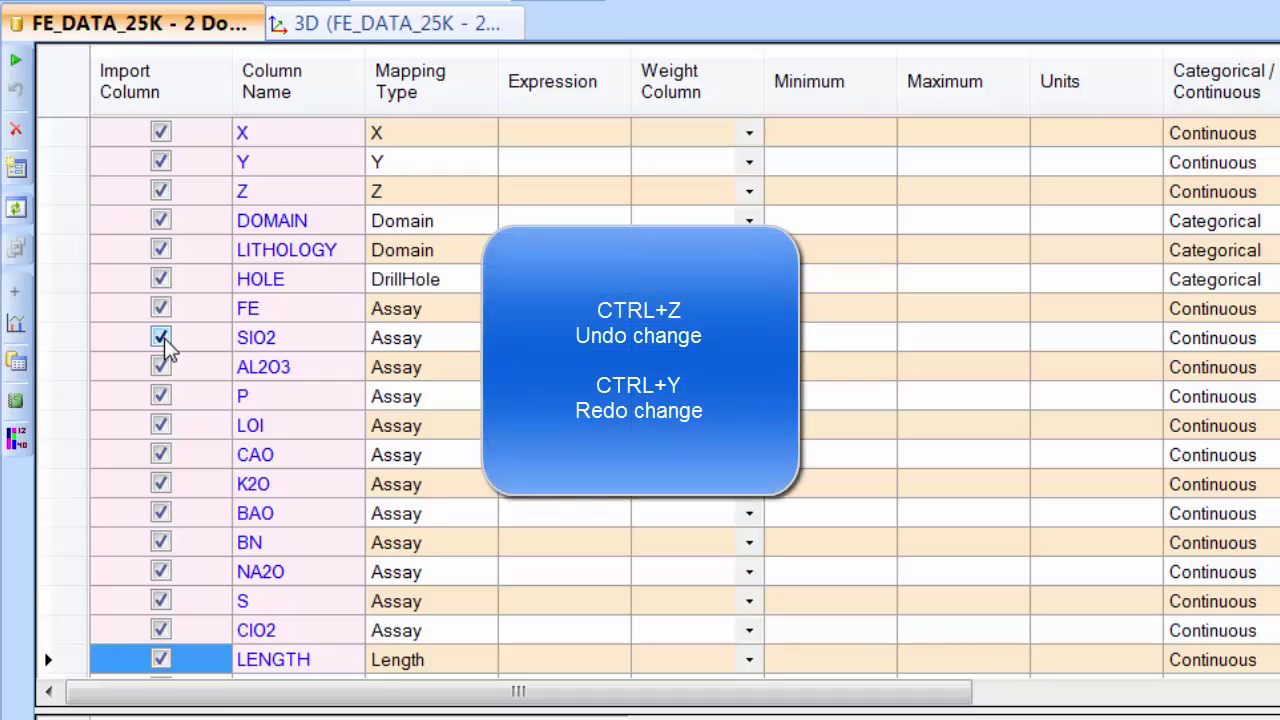
# - Undo the latest repeated import-column selections and redo them
pyautogui.hotkey('ctrl', 'z')
pyautogui.hotkey('ctrl', 'z')
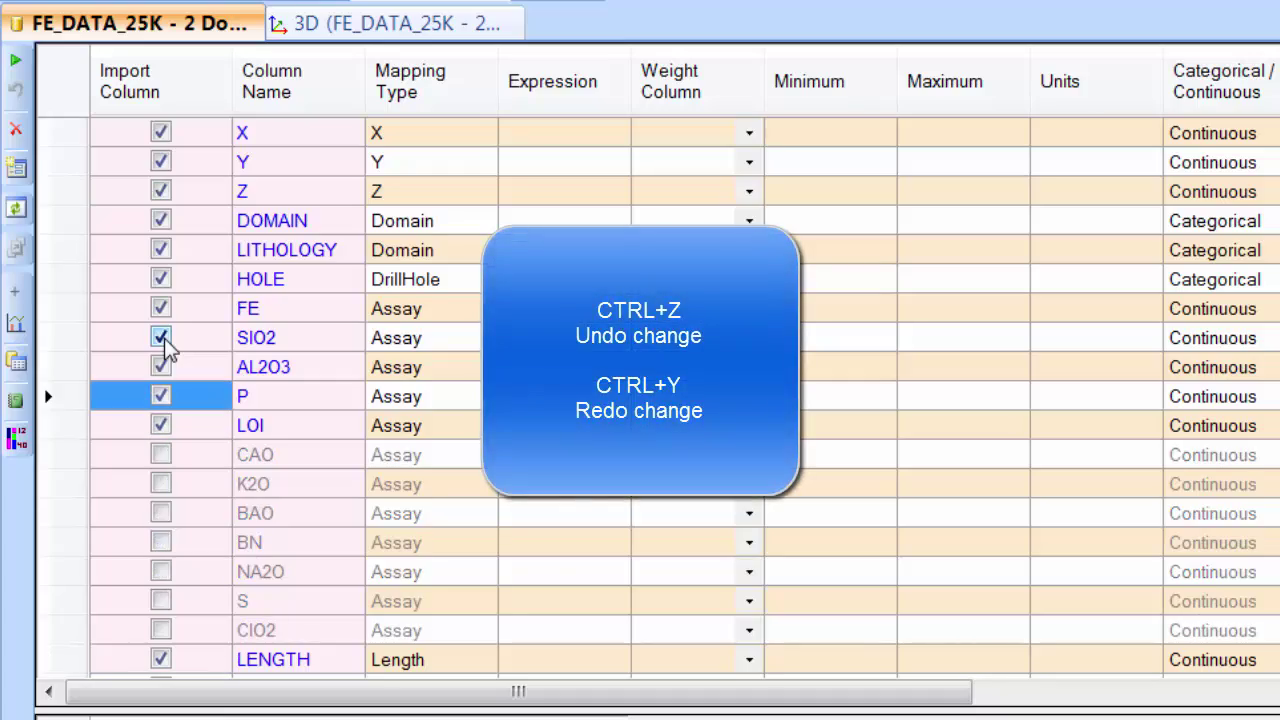
pyautogui.hotkey('ctrl', 'y')
pyautogui.hotkey('ctrl', 'y')
pyautogui.hotkey('ctrl', 'y')
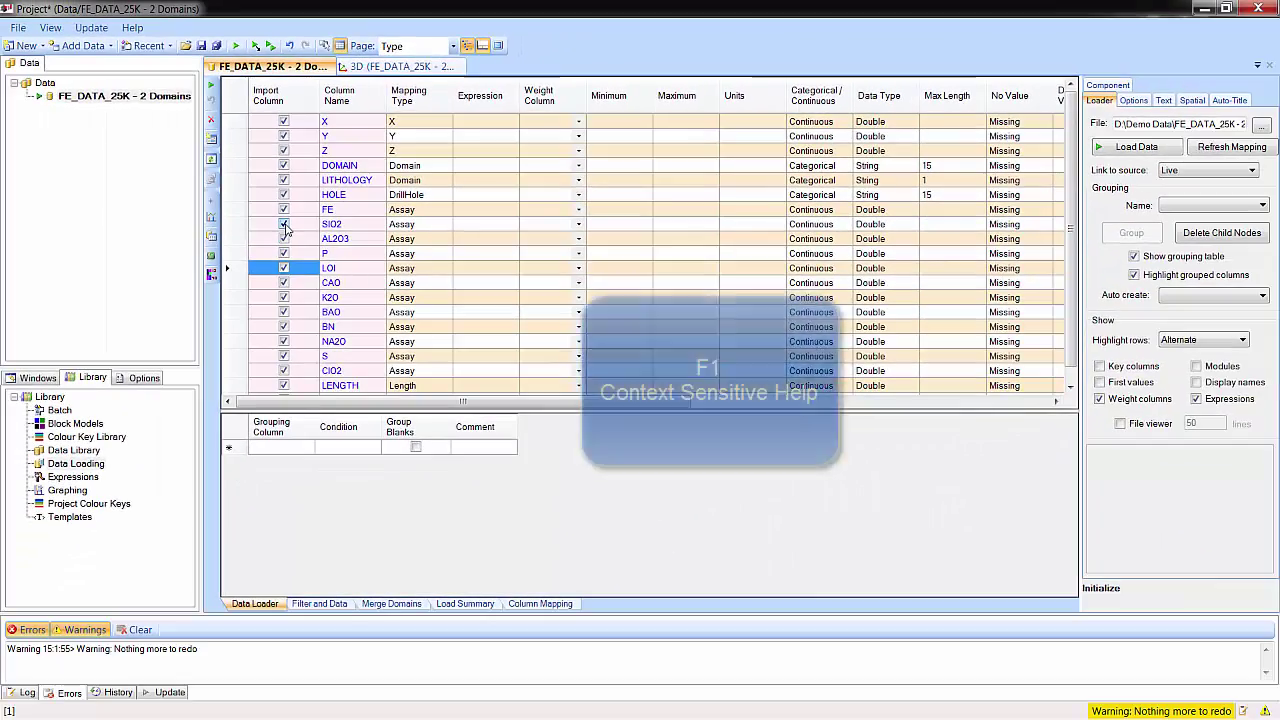
pyautogui.hotkey('ctrl', 'y')
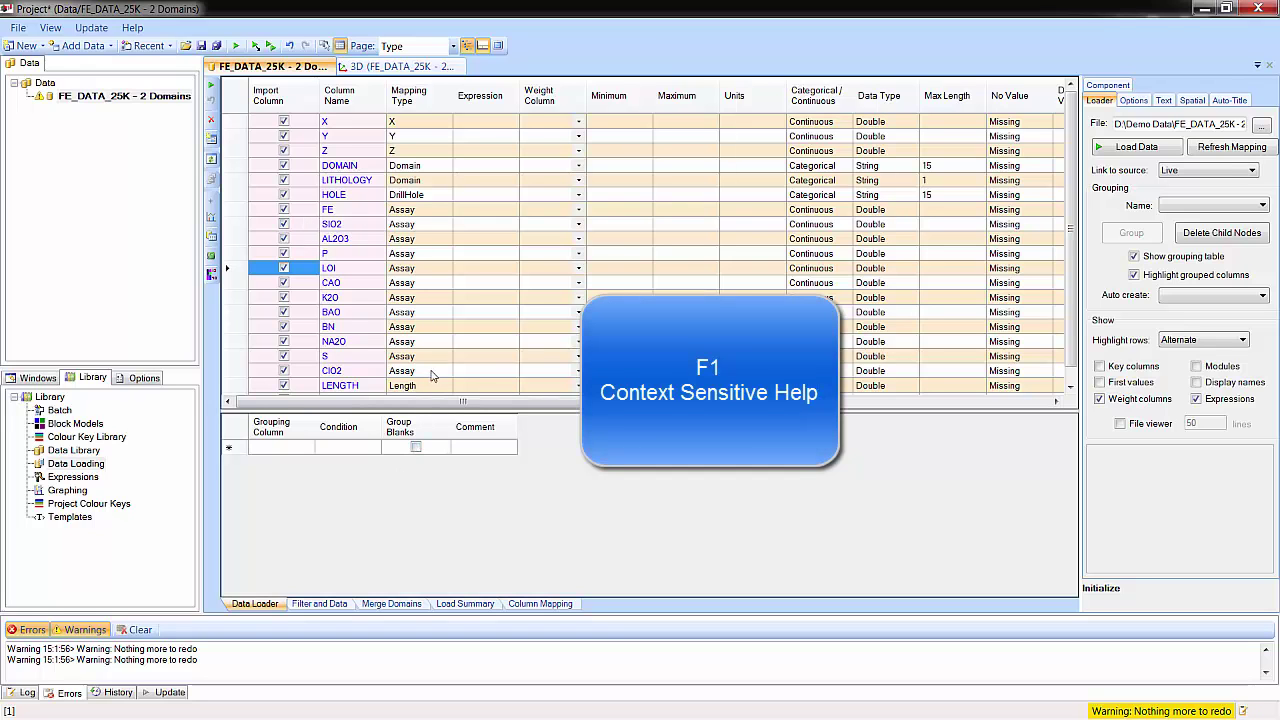
# - Consult the help topic on the Column Definition Table, close it and load the point data
pyautogui.press('F1')
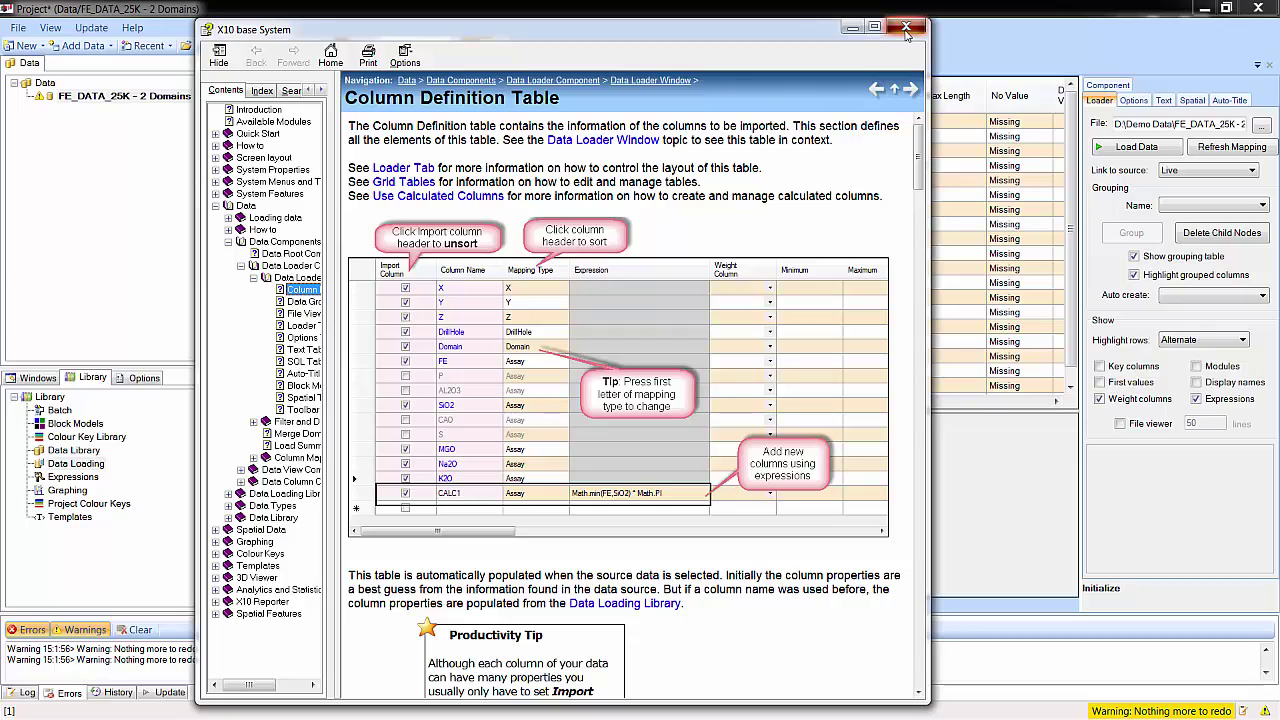
pyautogui.click(906, 28)
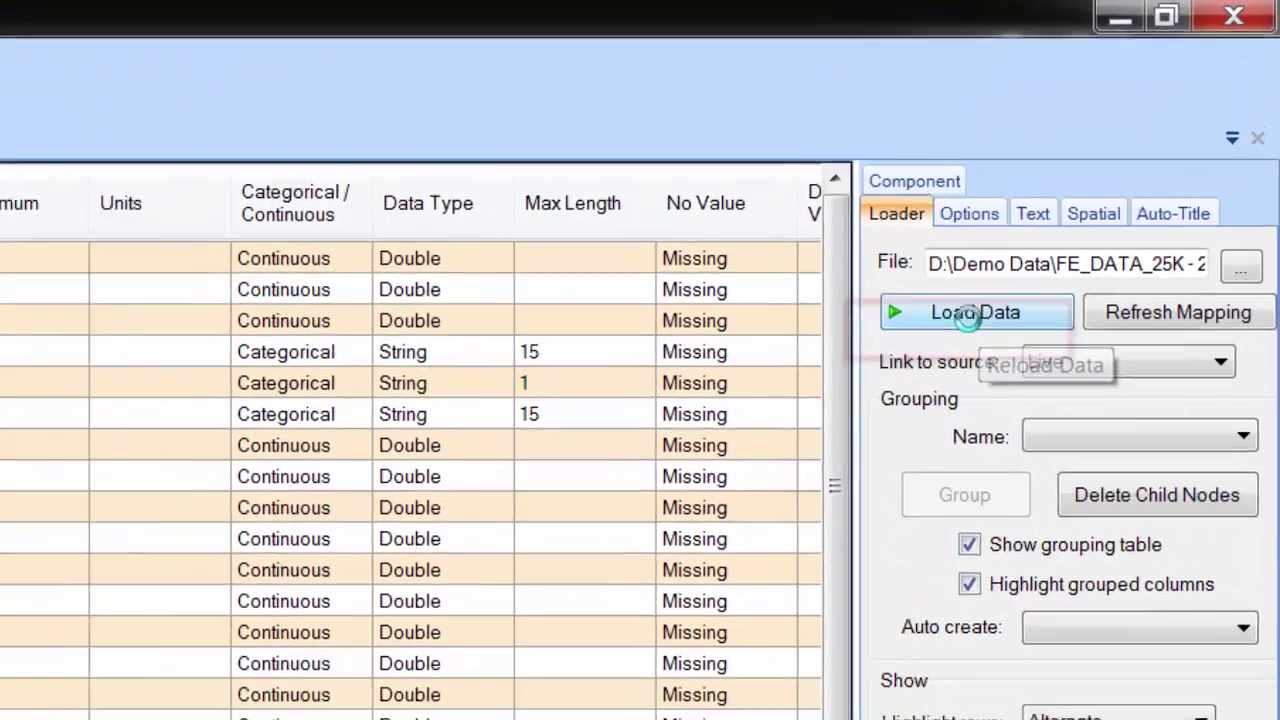
pyautogui.click(968, 313)
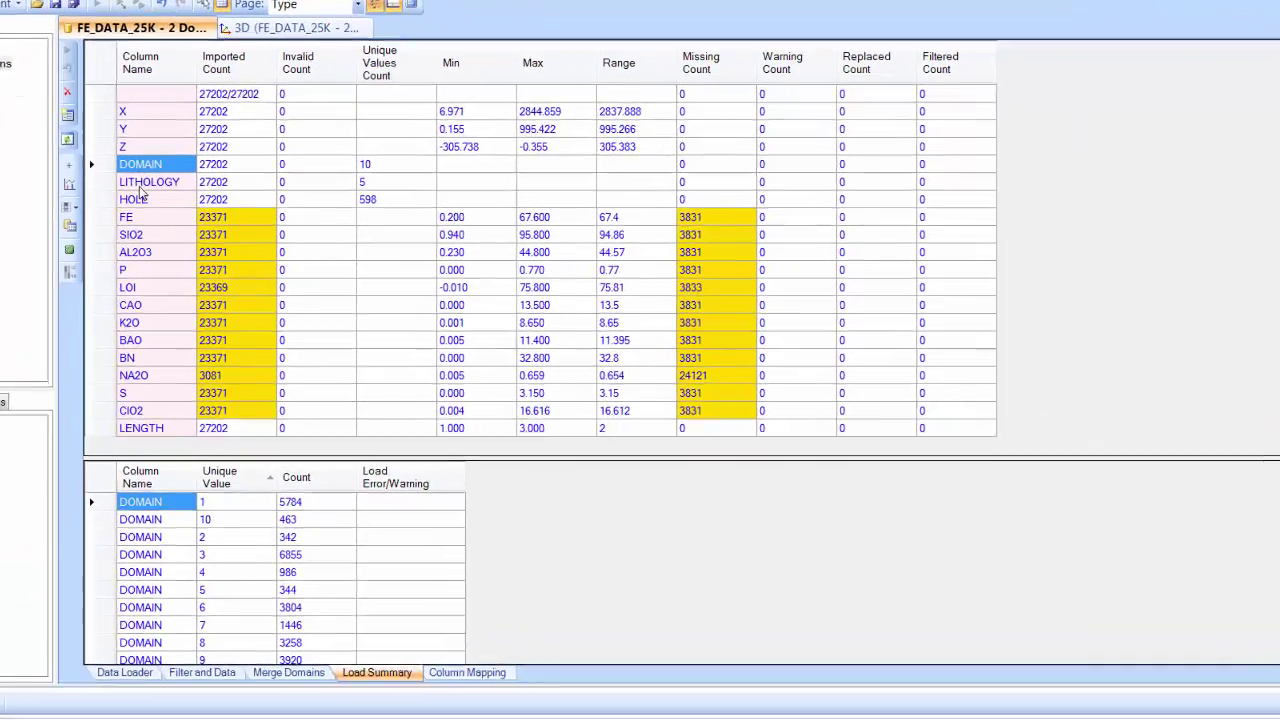
# - Examine the load summary for the unique values of LITHOLOGY and HOLE and the minimum and maximum values of the assay columns
pyautogui.click(271, 196)
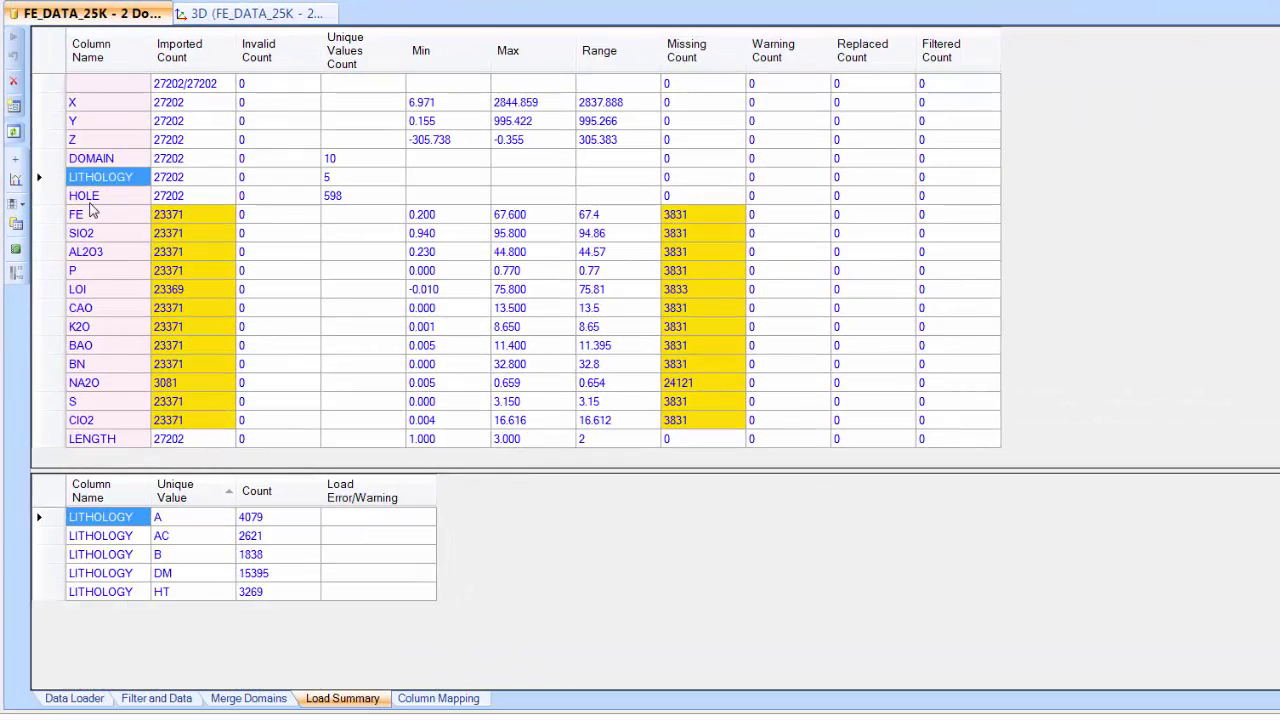
pyautogui.click(93, 197)
pyautogui.click(93, 218)
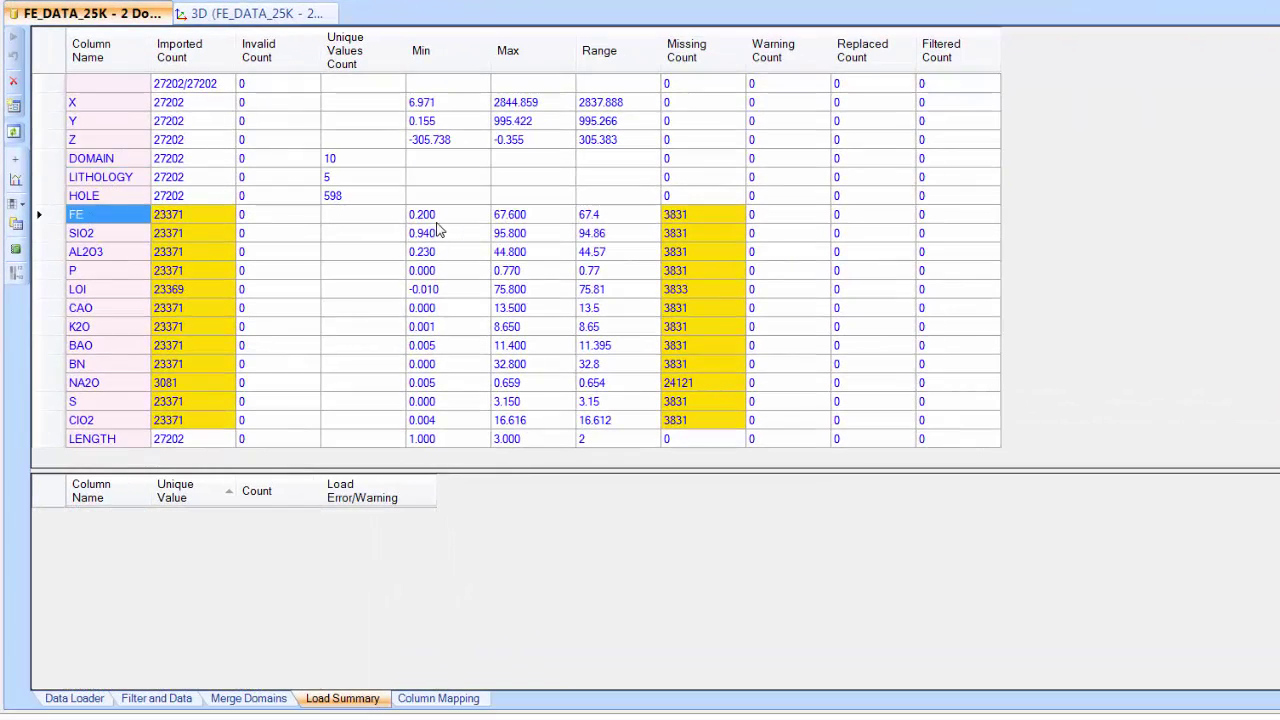
pyautogui.moveTo(437, 226); pyautogui.dragTo(539, 396)
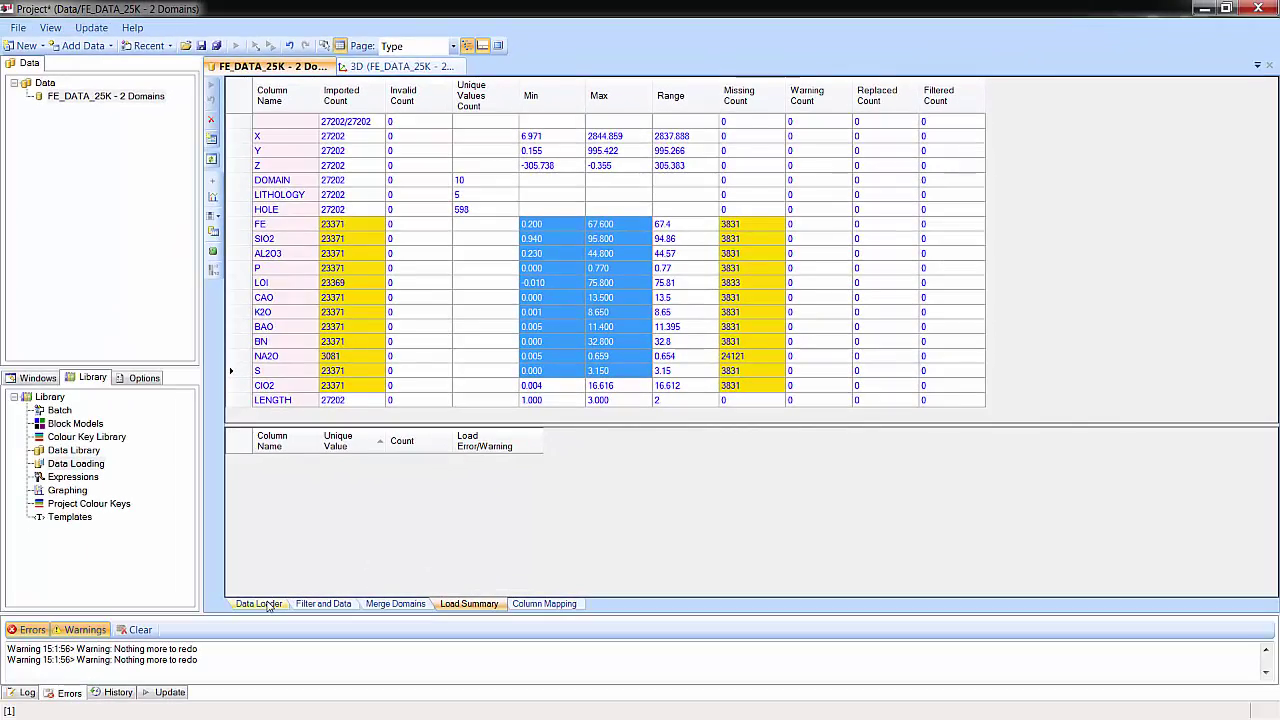
pyautogui.click(258, 604)
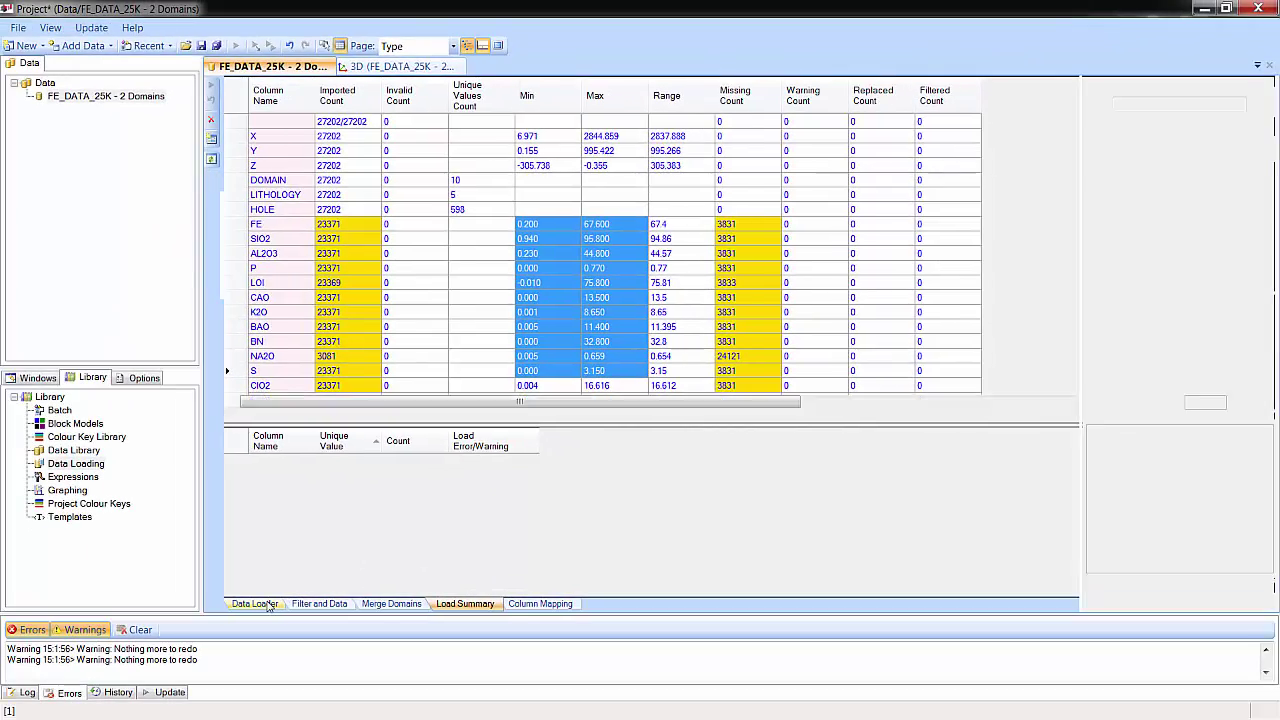
# - Show the samples in the 3D view and try colouring them by DOMAIN, LITHOLOGY, FE and SIO2, ending on DOMAIN
pyautogui.click(396, 67)
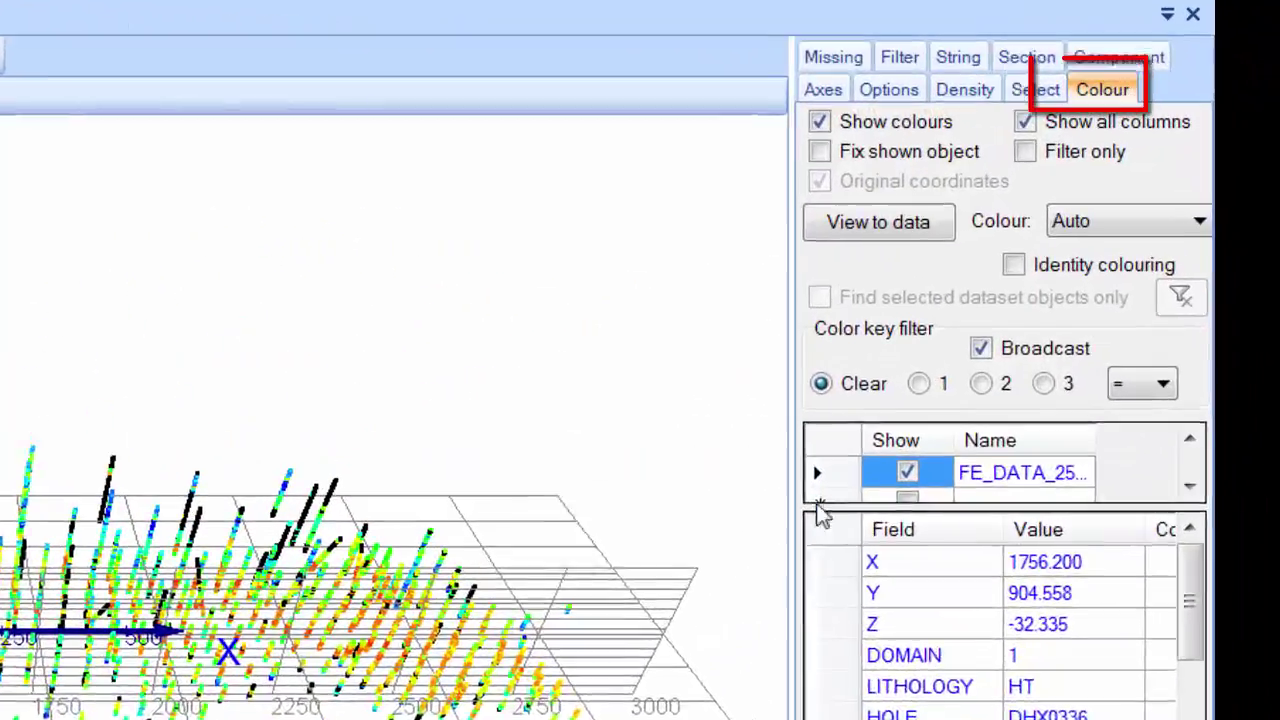
pyautogui.moveTo(902, 358)
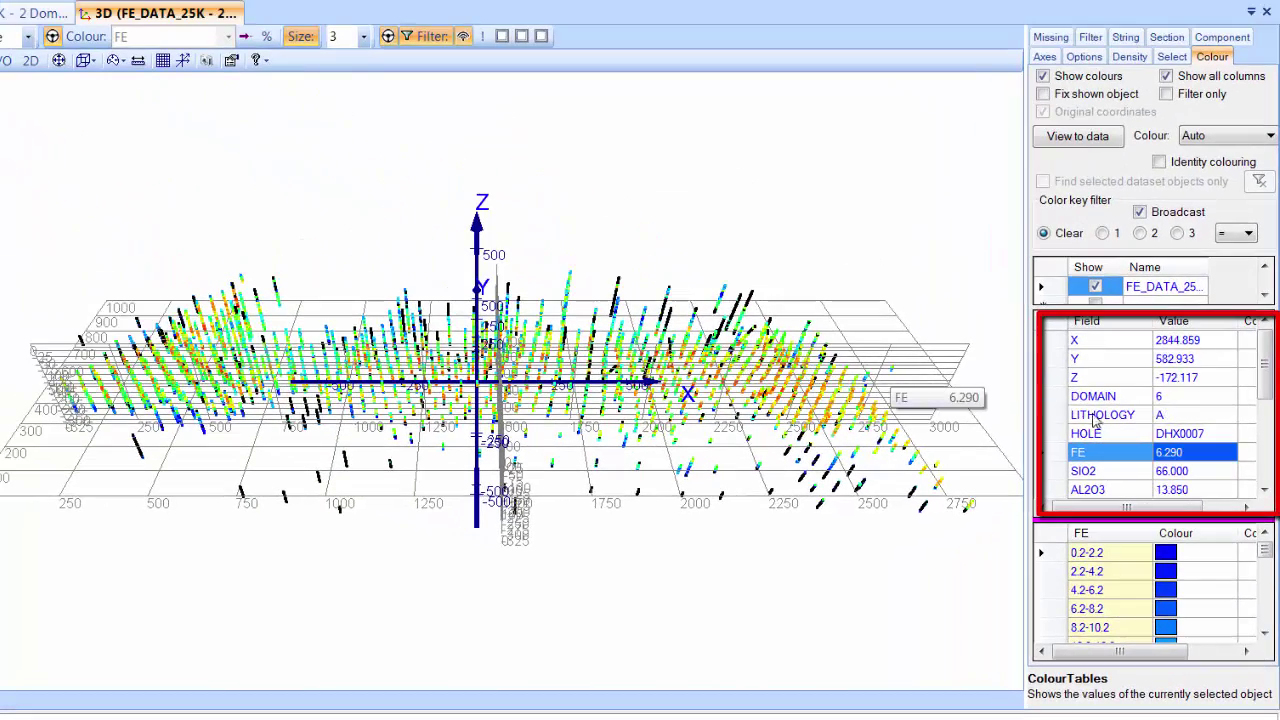
pyautogui.click(1098, 400)
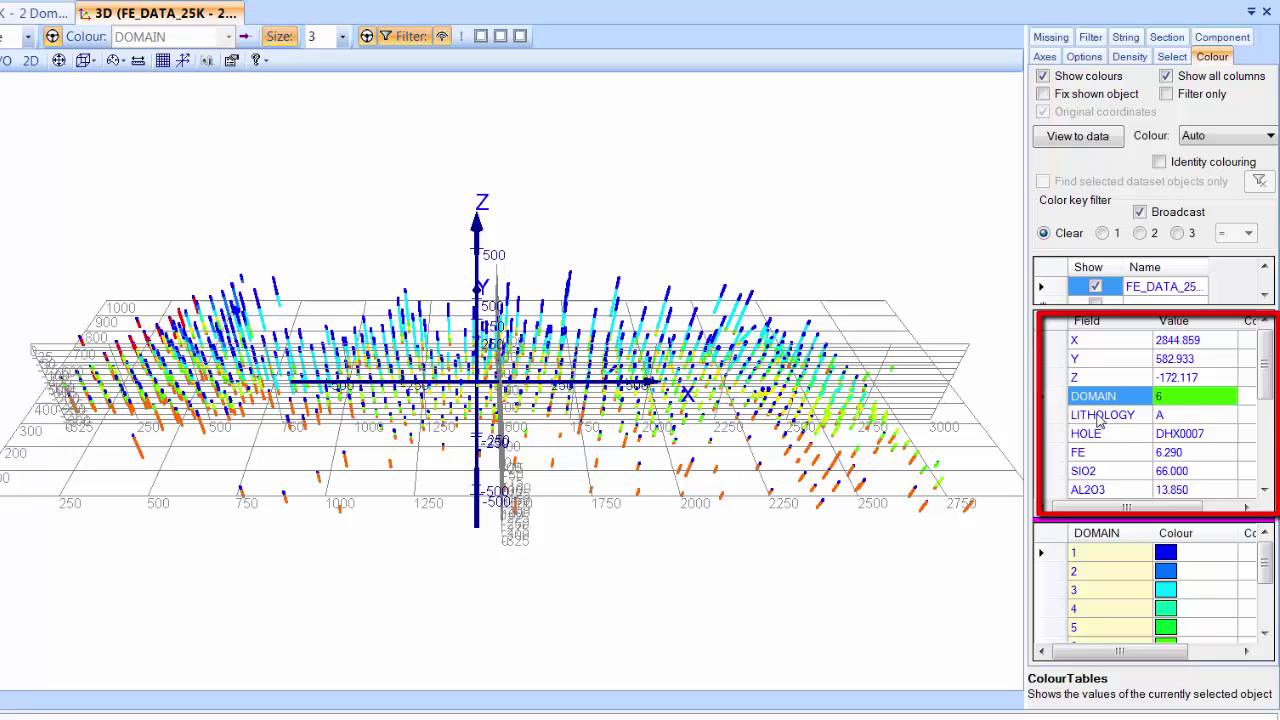
pyautogui.click(1098, 418)
pyautogui.click(1098, 456)
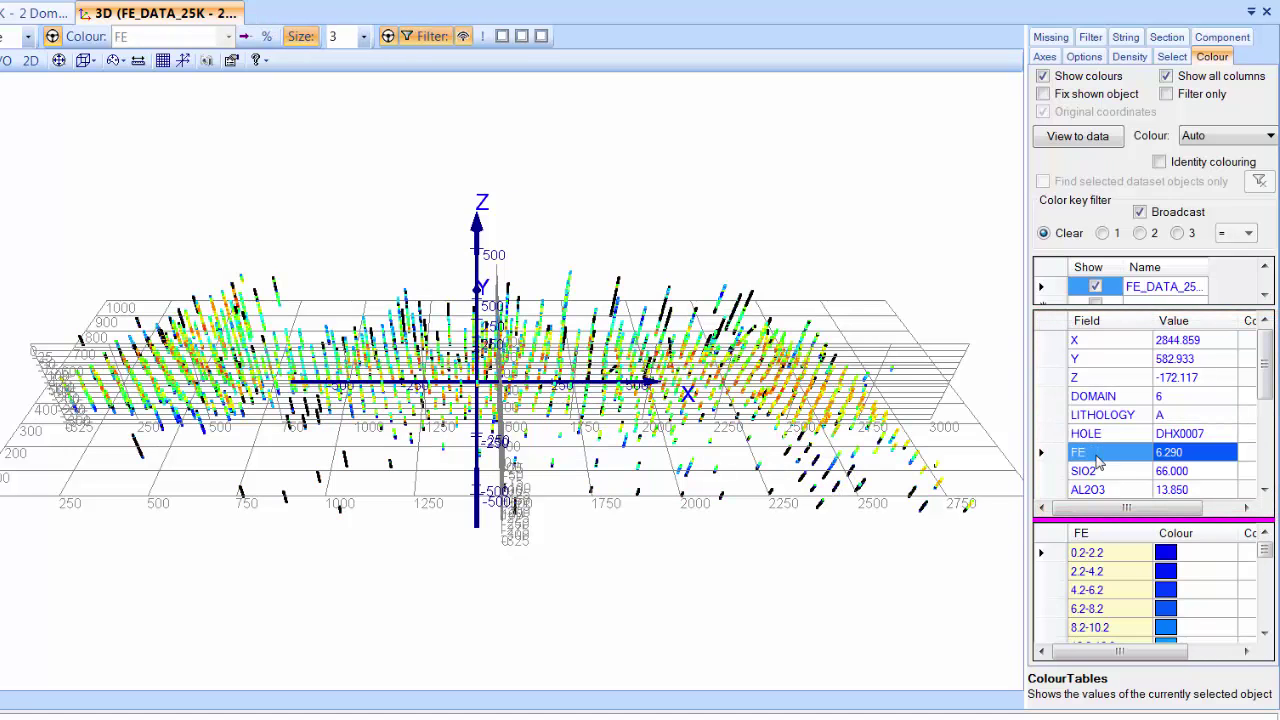
pyautogui.click(1098, 472)
pyautogui.click(1088, 400)
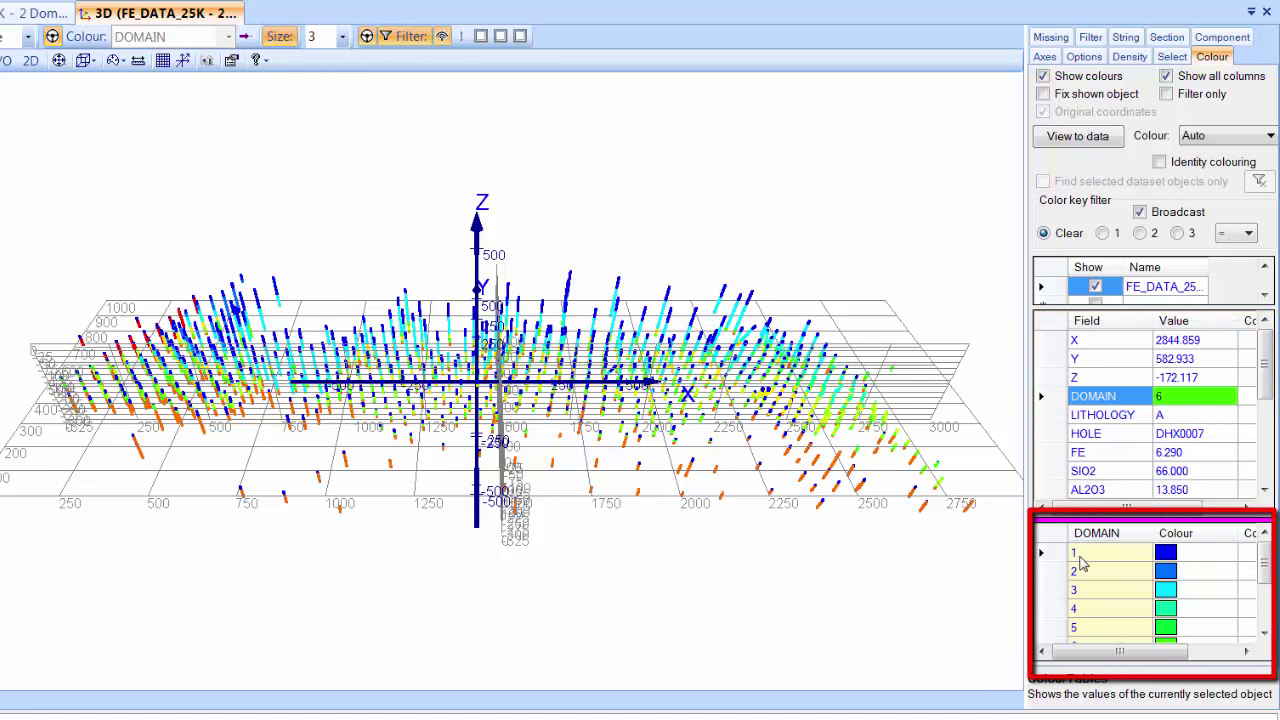
# - Filter the 3D samples by domains 1, 2 and 3 individually, by domains 1, 3, 4 and 5 together, and finally by domain 2 alone
pyautogui.click(1088, 556)
pyautogui.click(1088, 572)
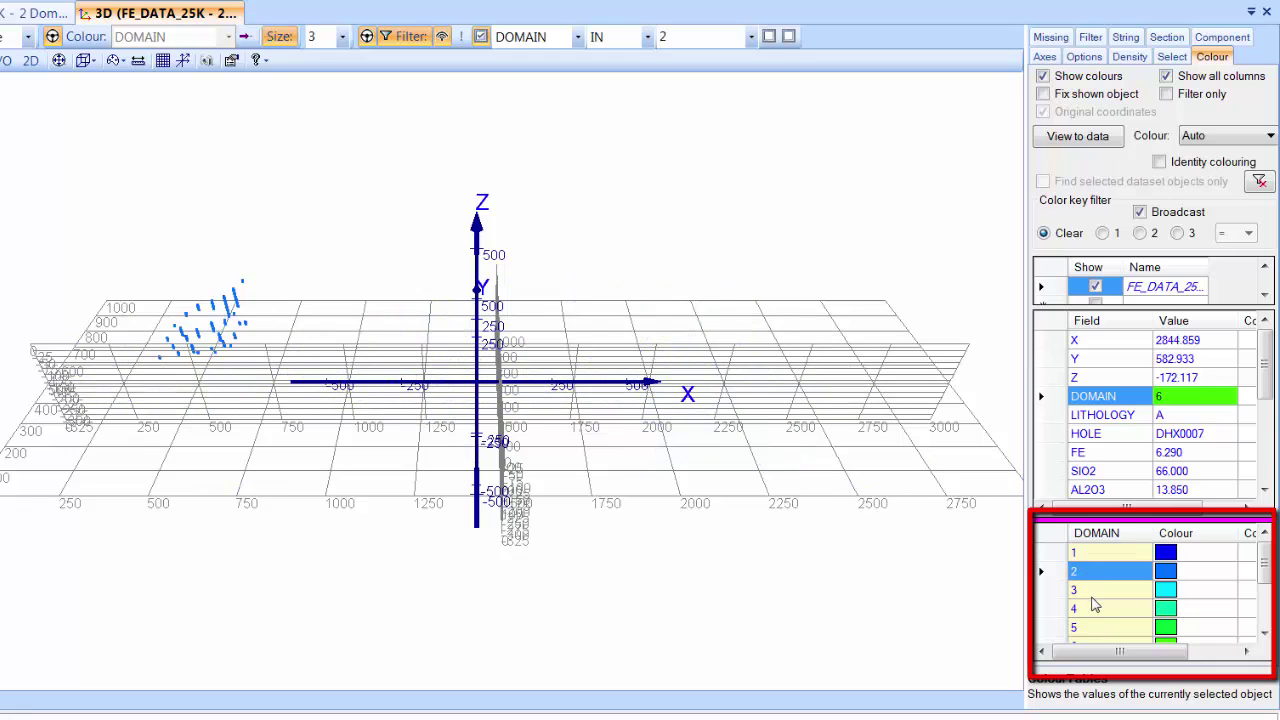
pyautogui.click(1090, 590)
pyautogui.keyDown('ctrl'); pyautogui.click(1078, 556); pyautogui.keyUp('ctrl')
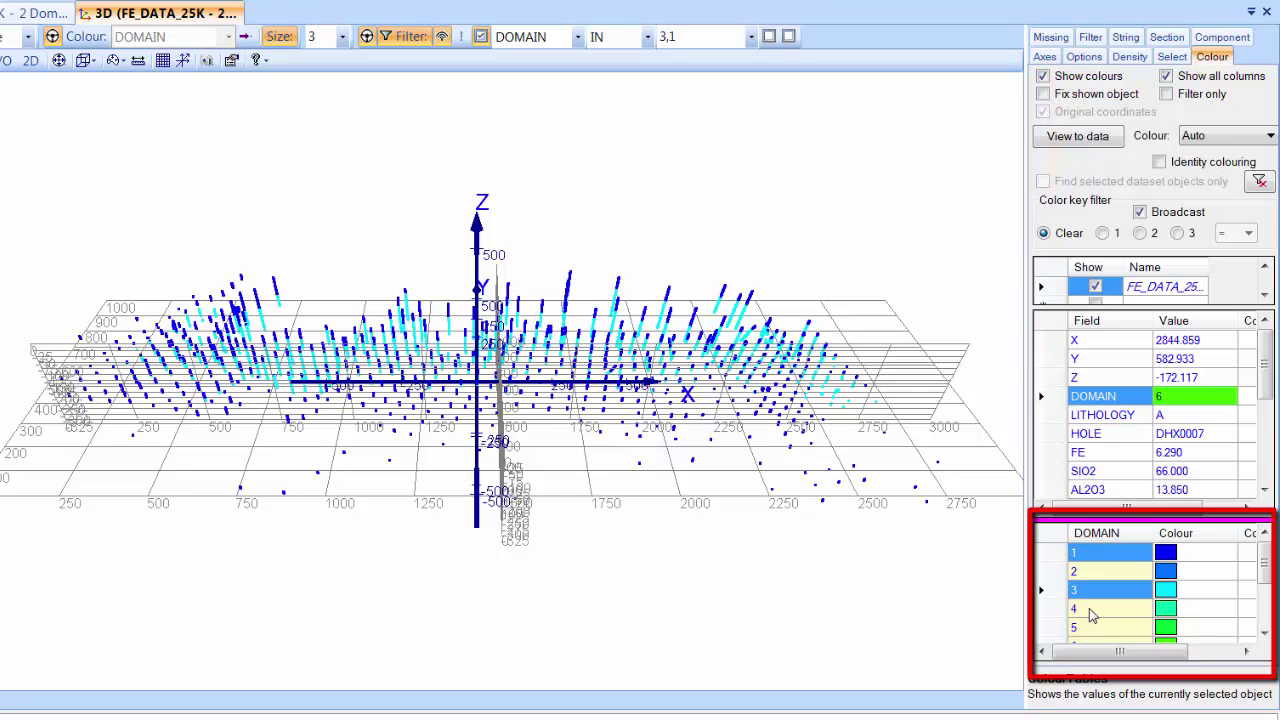
pyautogui.keyDown('ctrl'); pyautogui.click(1092, 609); pyautogui.keyUp('ctrl')
pyautogui.keyDown('ctrl'); pyautogui.click(1093, 627); pyautogui.keyUp('ctrl')
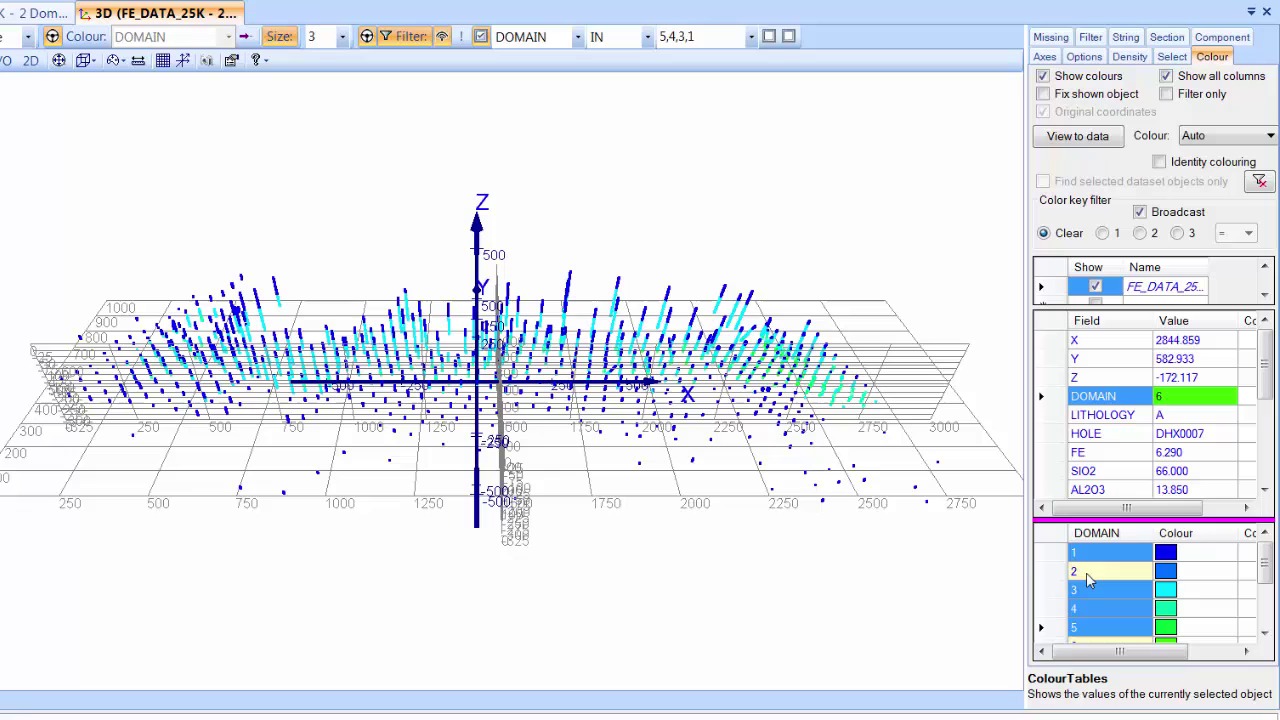
pyautogui.click(1088, 580)
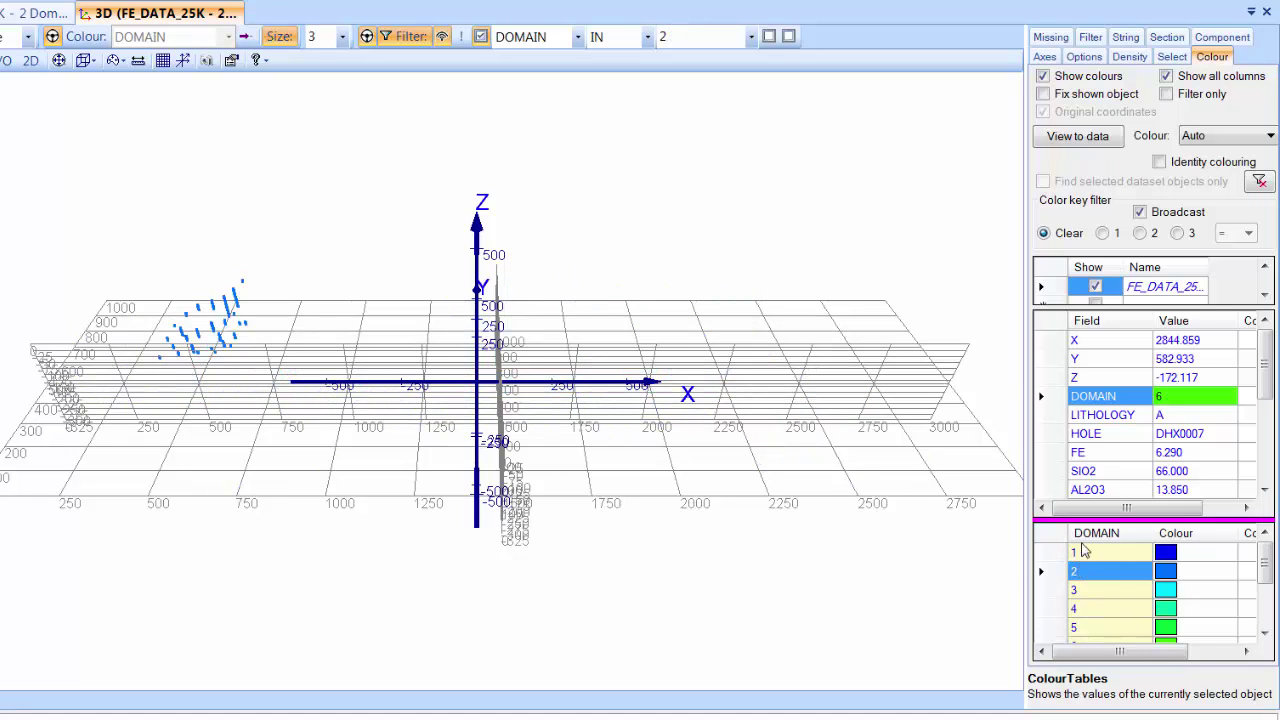
# - Colour the filtered samples by FE, view the FE entry in the project colour keys and close that window
pyautogui.doubleClick(1080, 452)
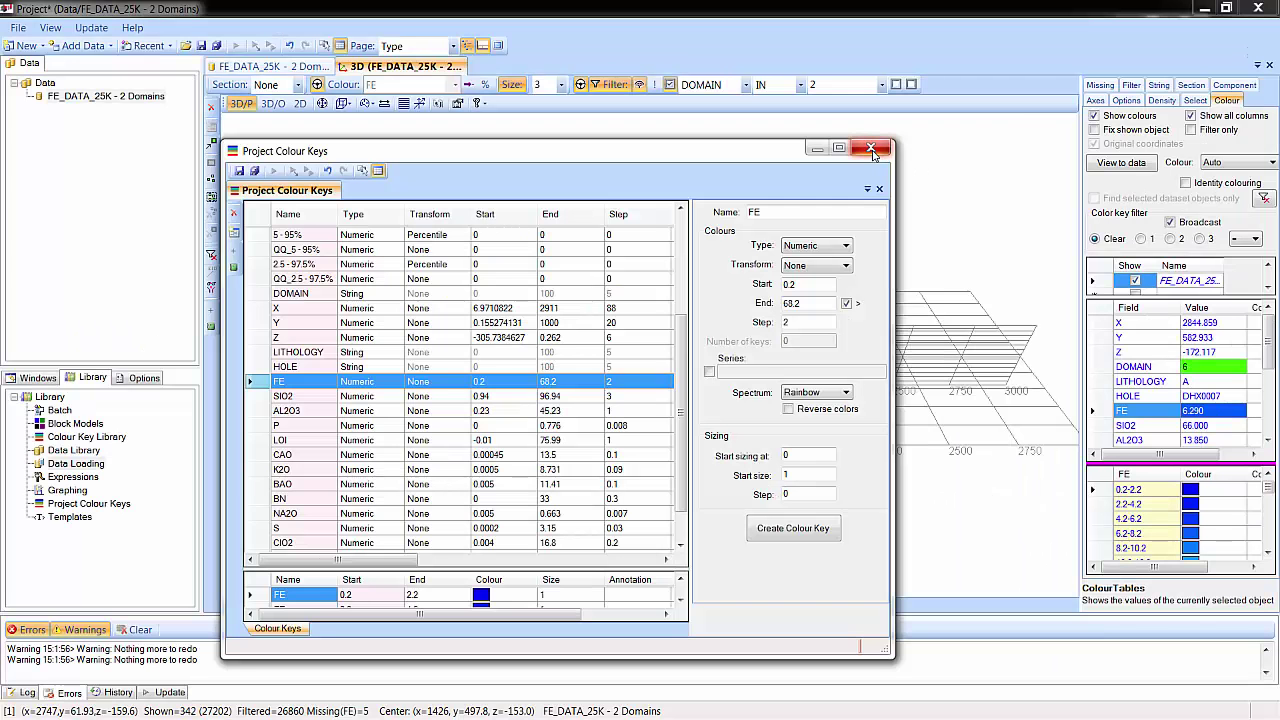
pyautogui.click(871, 149)
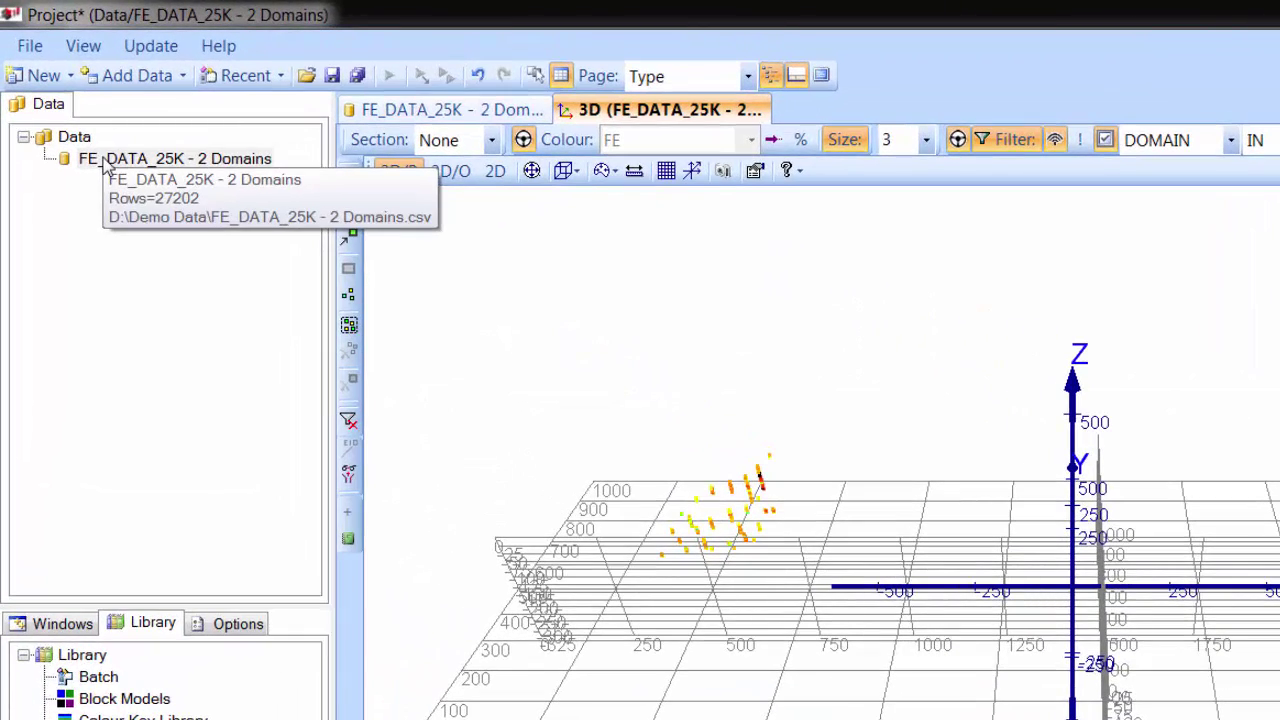
# - Add the Histogram.graph template to the FE_DATA_25K - 2 Domains dataset and resize the panes for its column list and statistics table
pyautogui.rightClick(65, 100)
pyautogui.moveTo(149, 201)
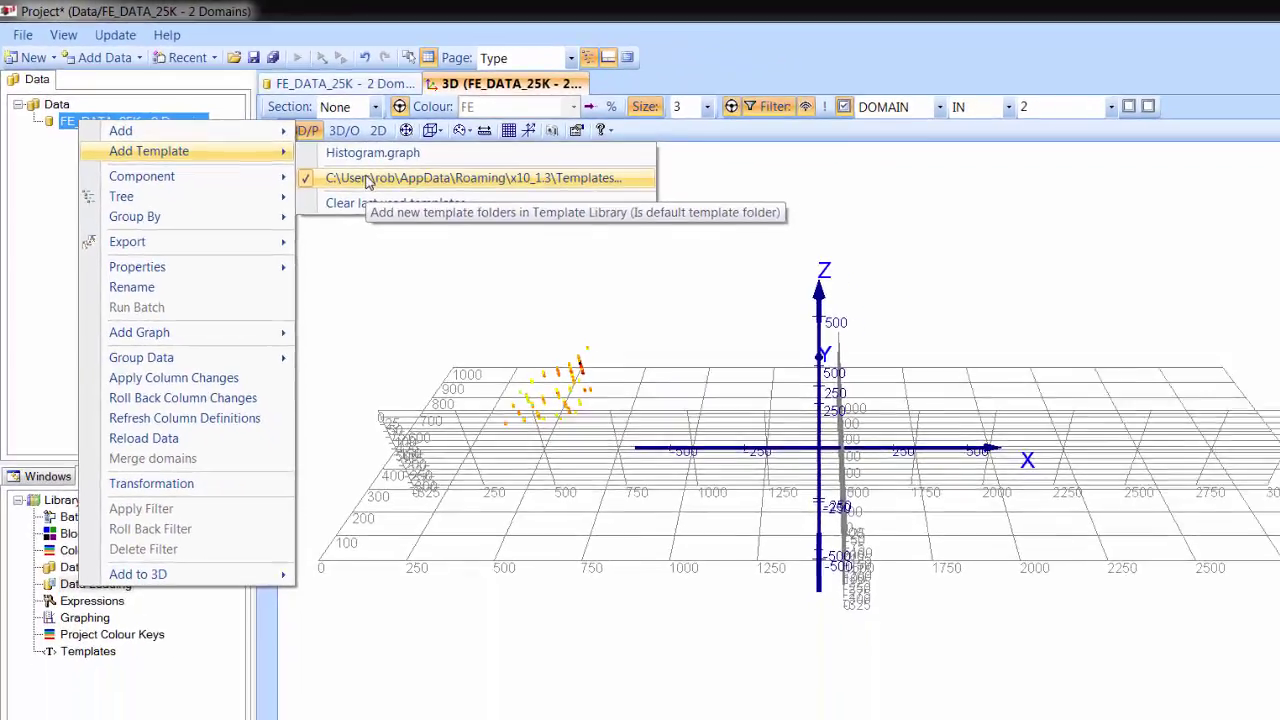
pyautogui.click(480, 233)
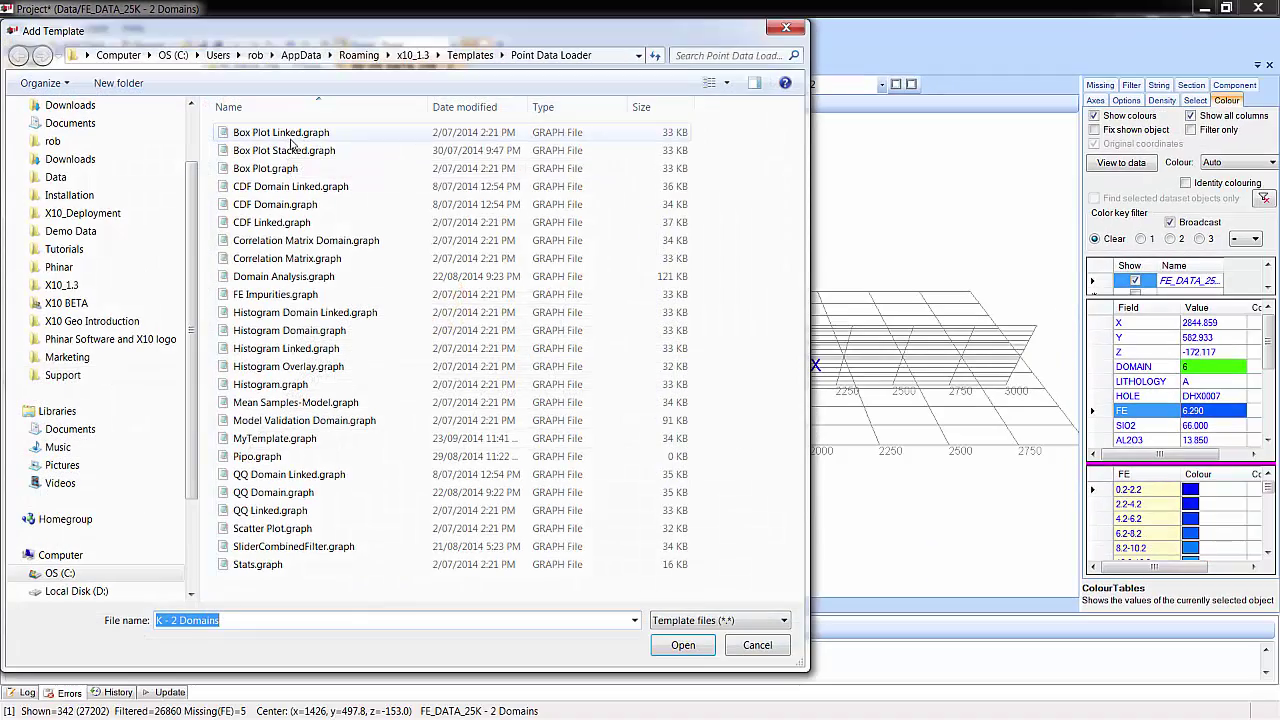
pyautogui.click(258, 386)
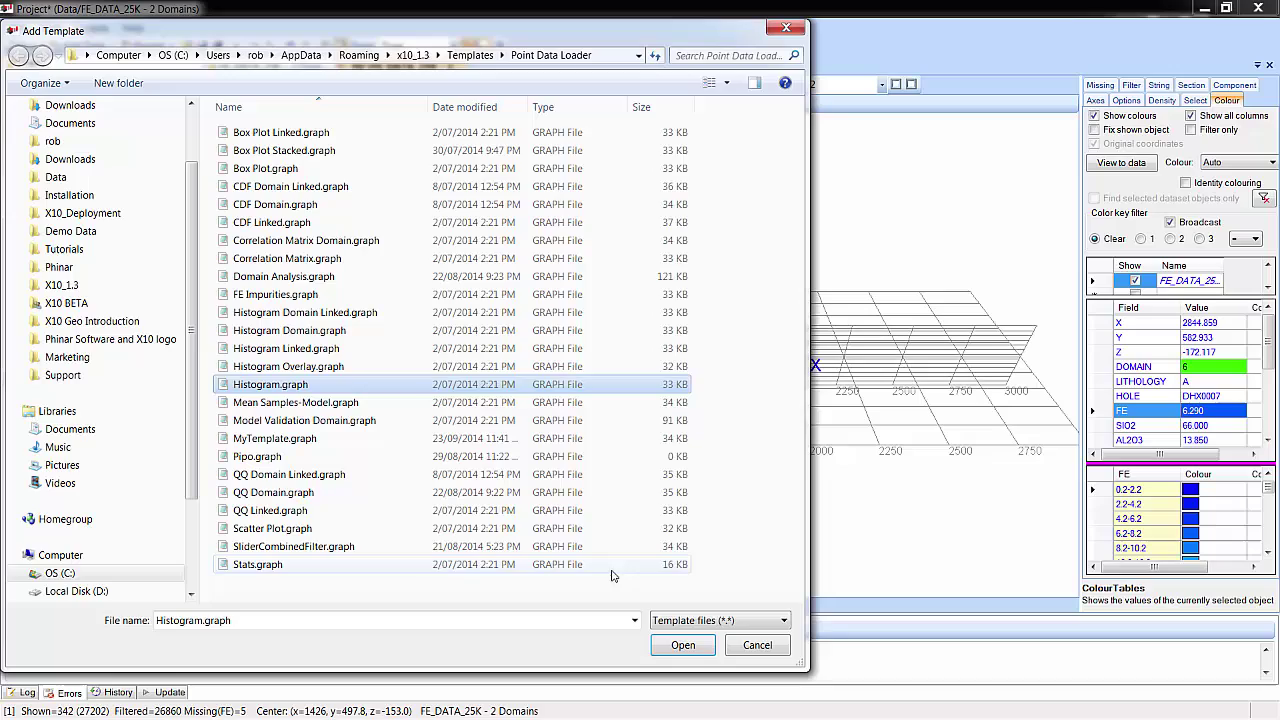
pyautogui.click(683, 645)
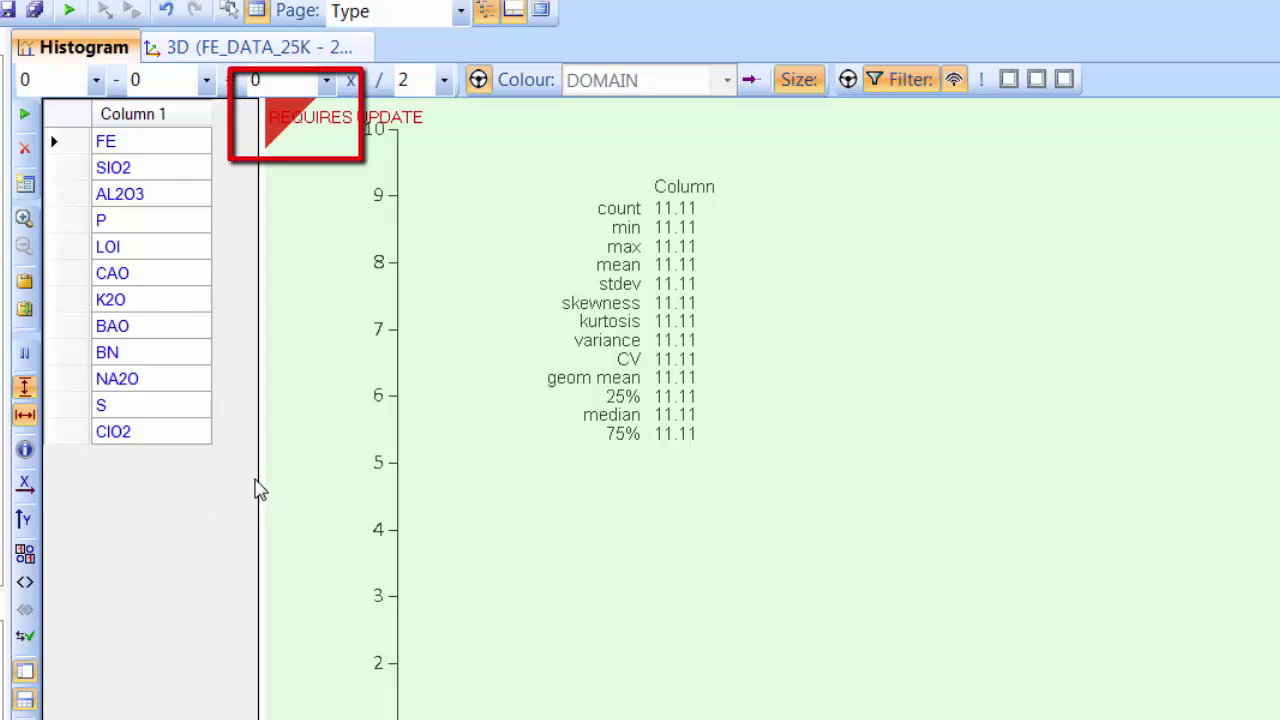
pyautogui.moveTo(262, 486); pyautogui.dragTo(231, 497)
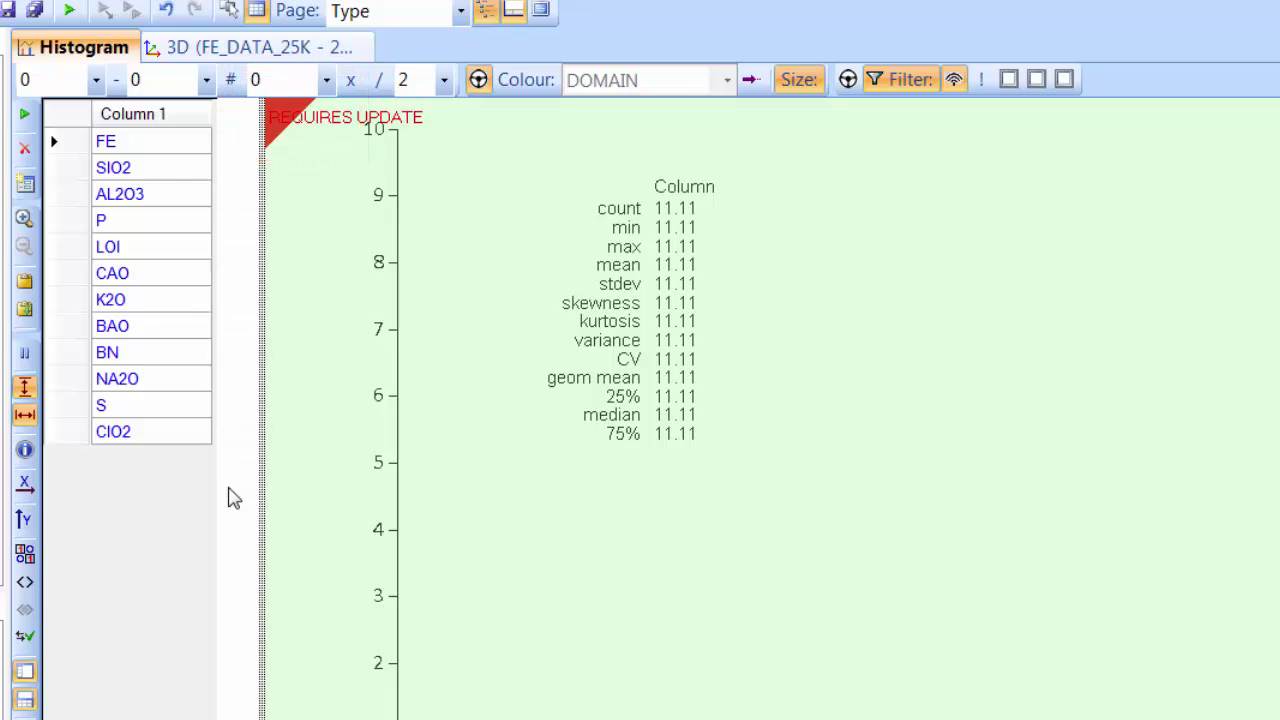
pyautogui.moveTo(394, 671); pyautogui.dragTo(357, 482)
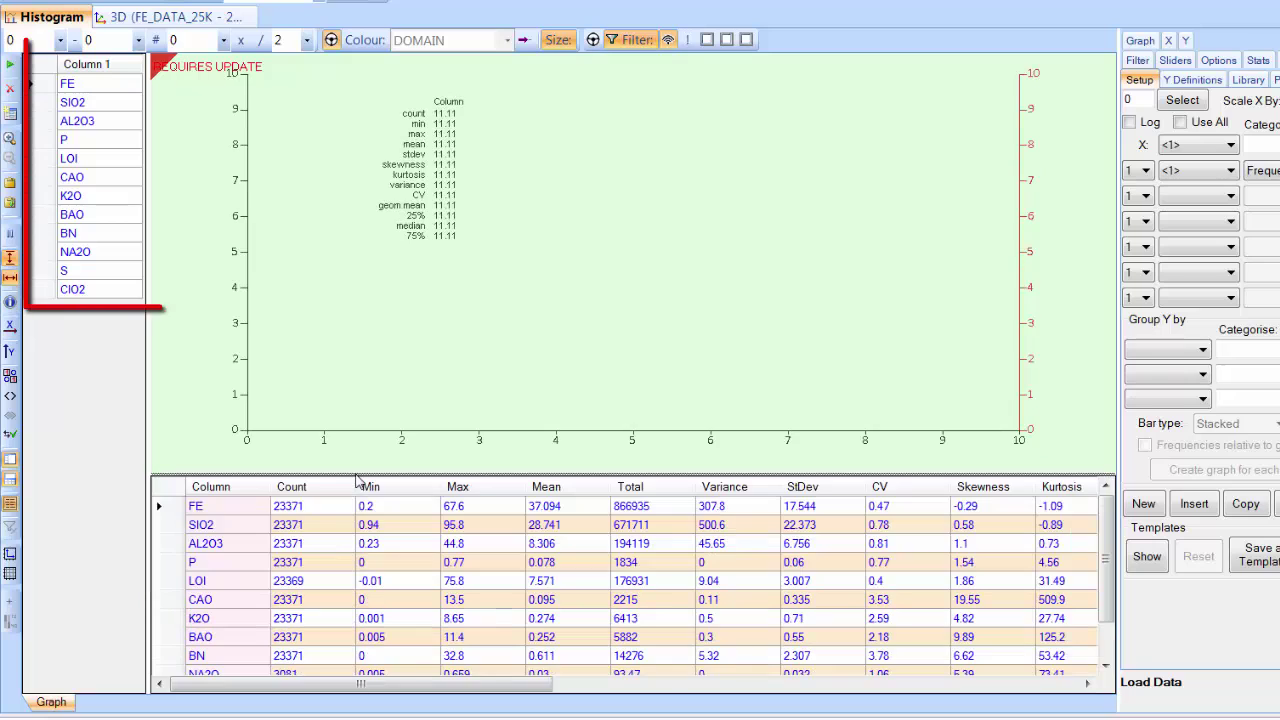
# - Display the FE histogram and step through the SIO2, AL2O3, P and LOI histograms
pyautogui.click(85, 86)
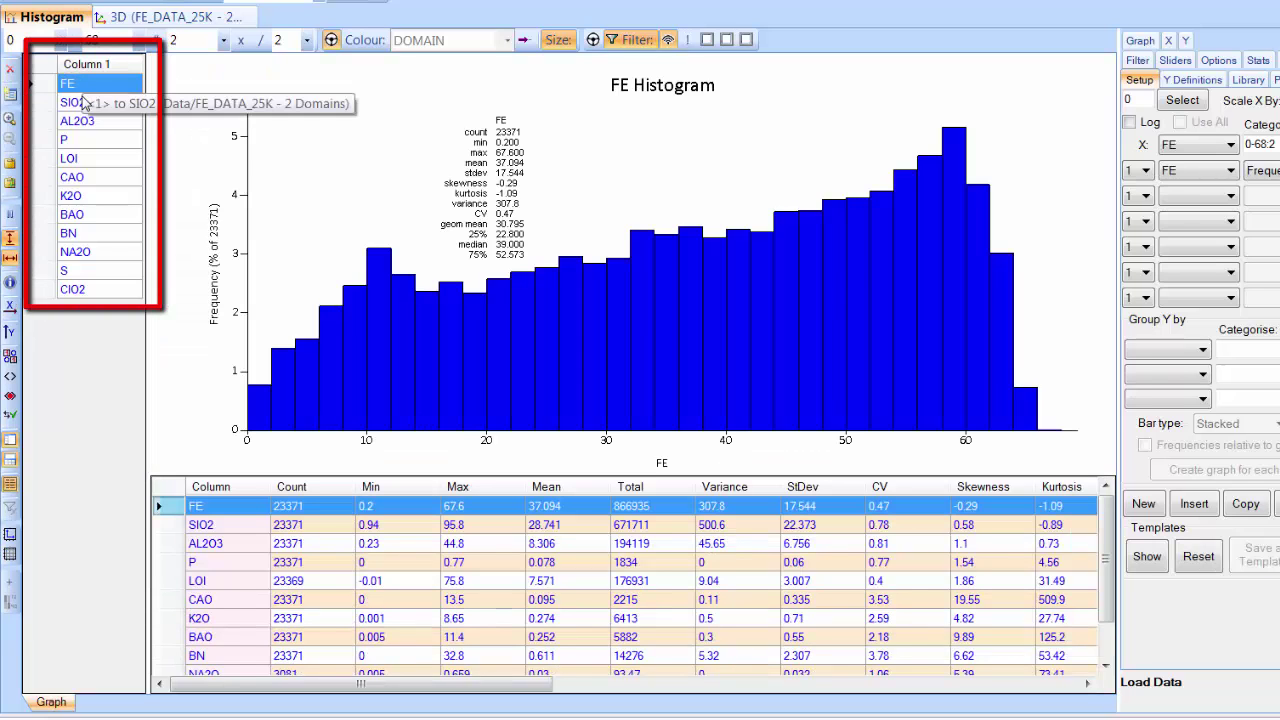
pyautogui.press('Down')
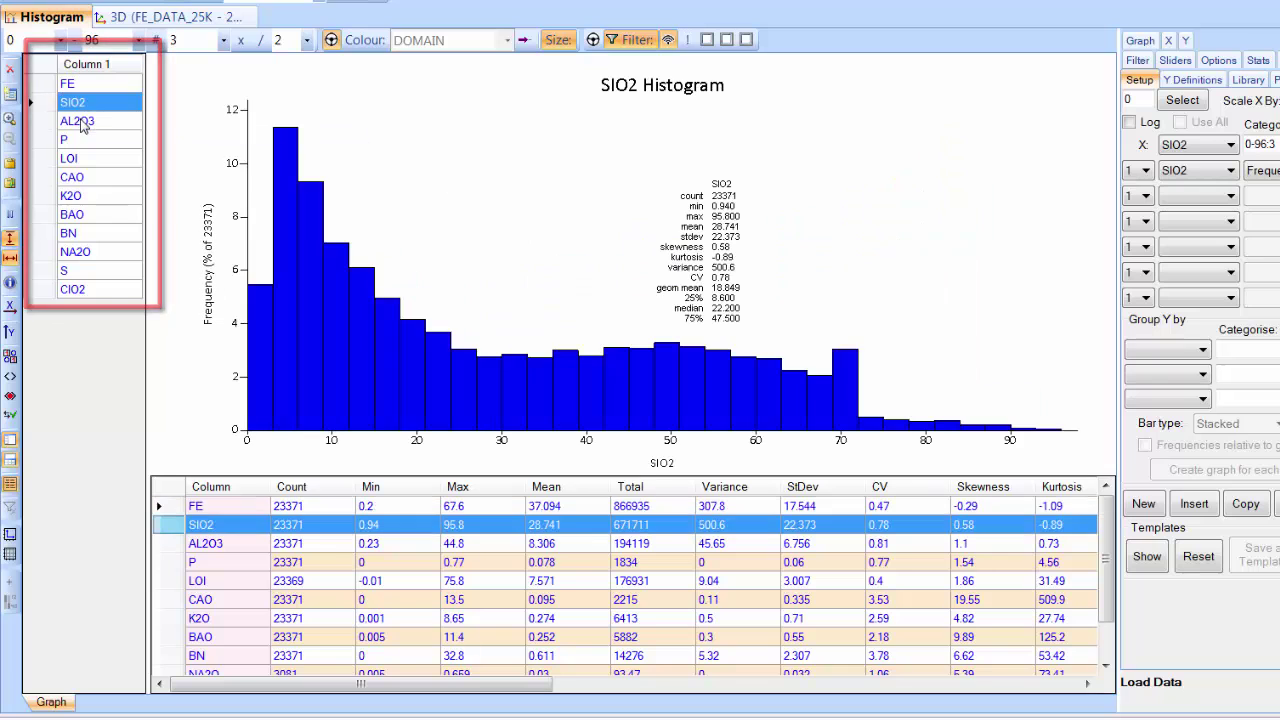
pyautogui.press('Down')
pyautogui.press('Down')
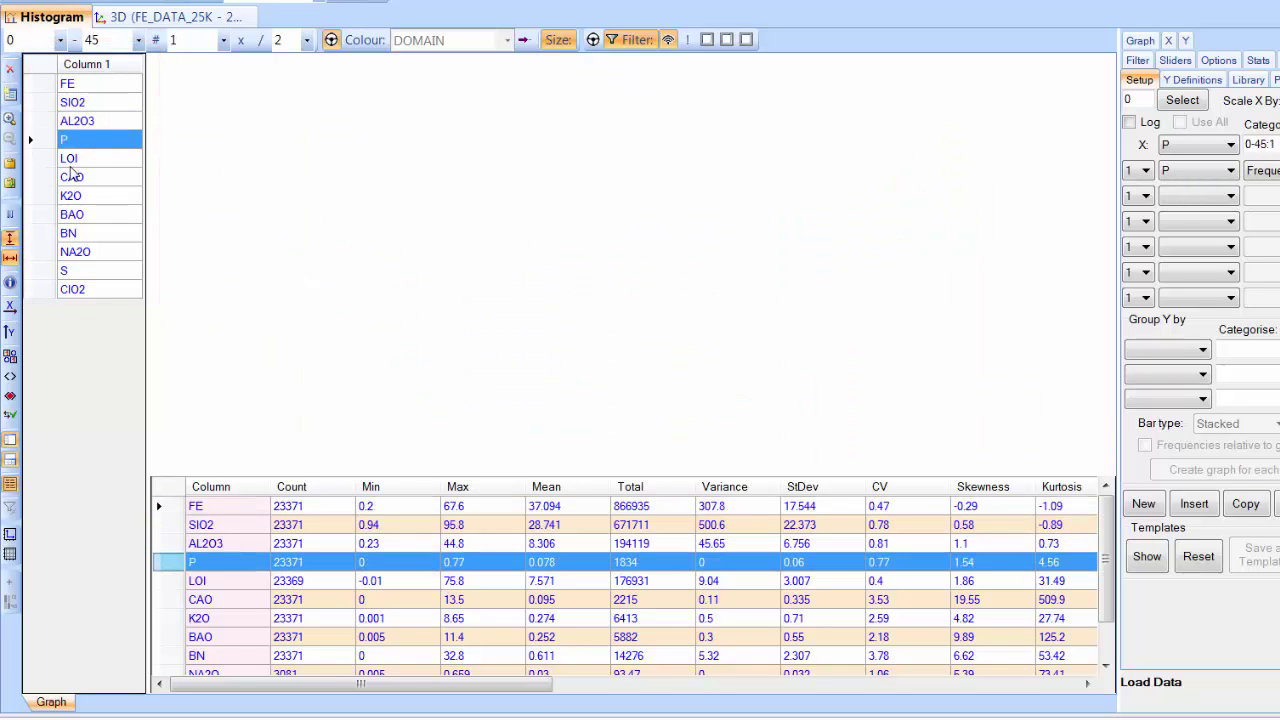
pyautogui.press('Down')
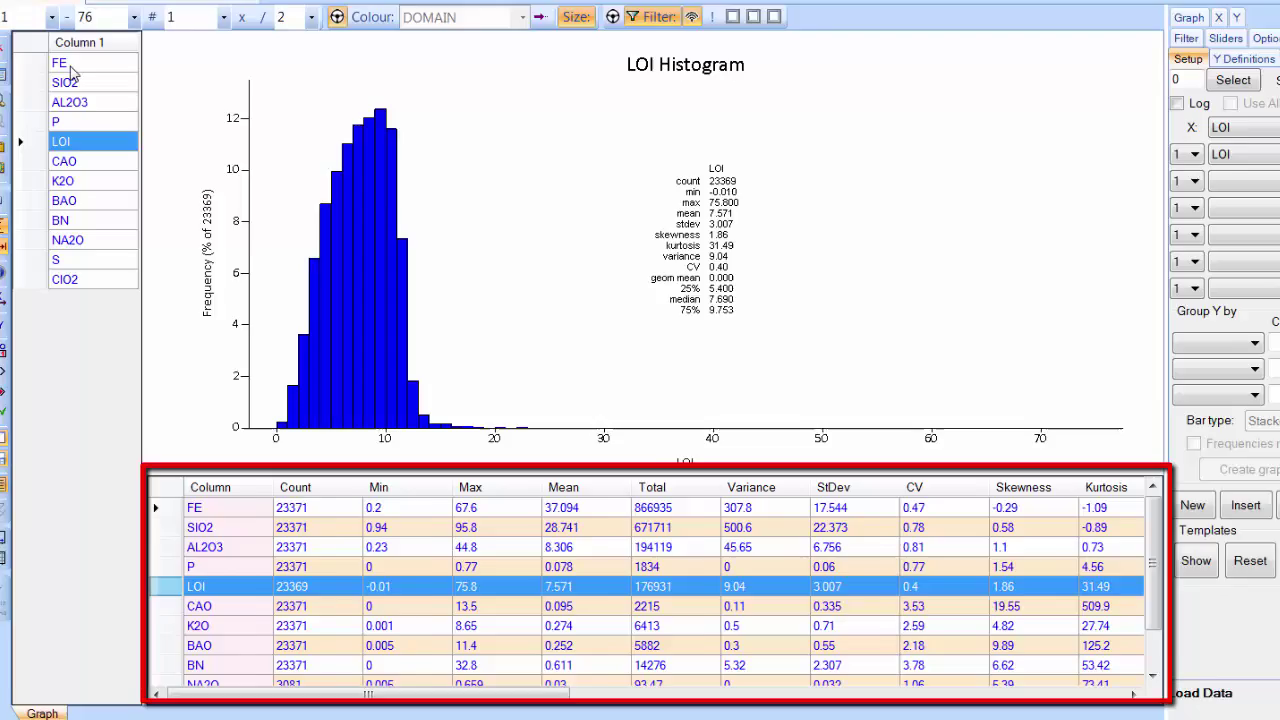
# - Step through the histograms from FE to CAO again and view the export and copy options of the statistics table
pyautogui.click(68, 85)
pyautogui.click(78, 103)
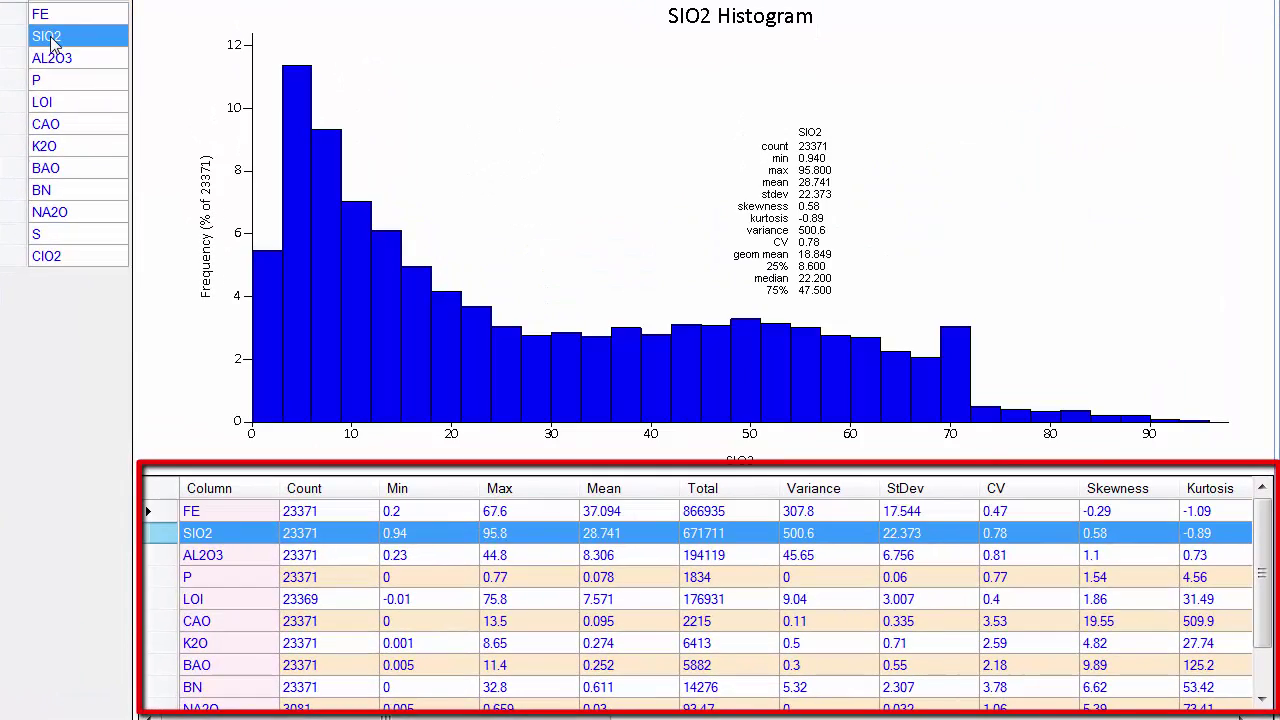
pyautogui.press('Down')
pyautogui.press('Down')
pyautogui.press('Down')
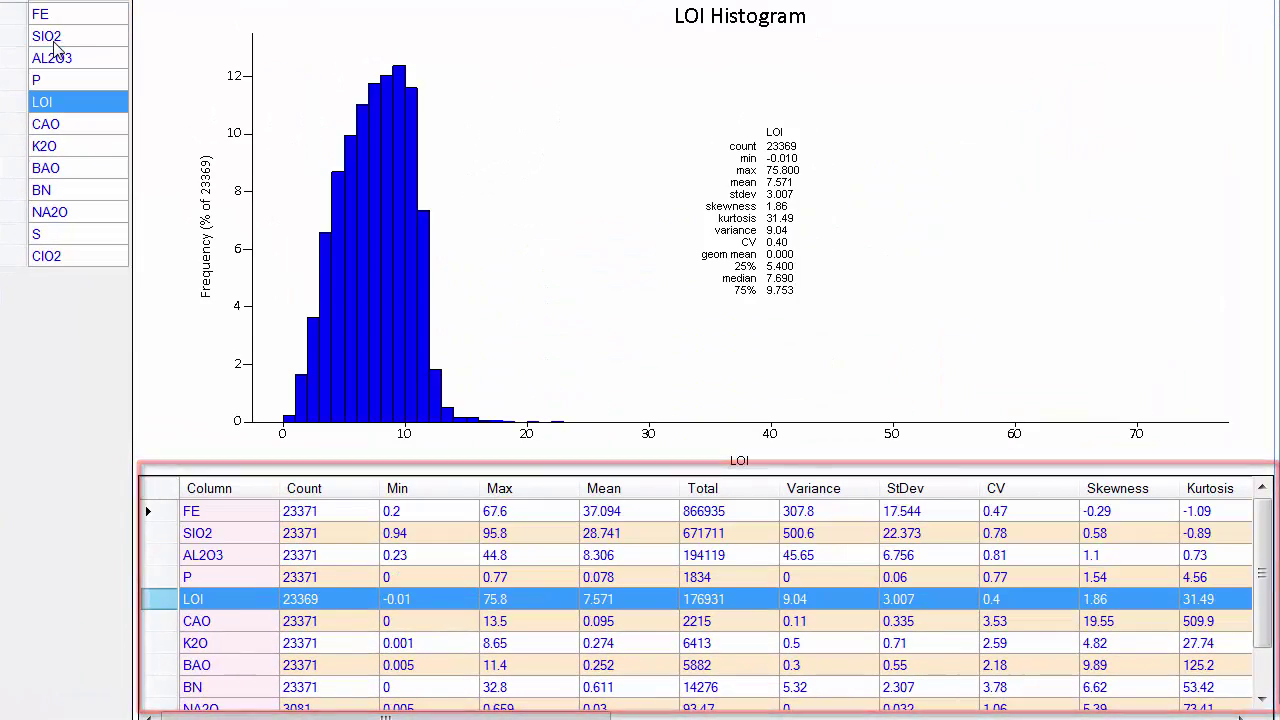
pyautogui.press('Down')
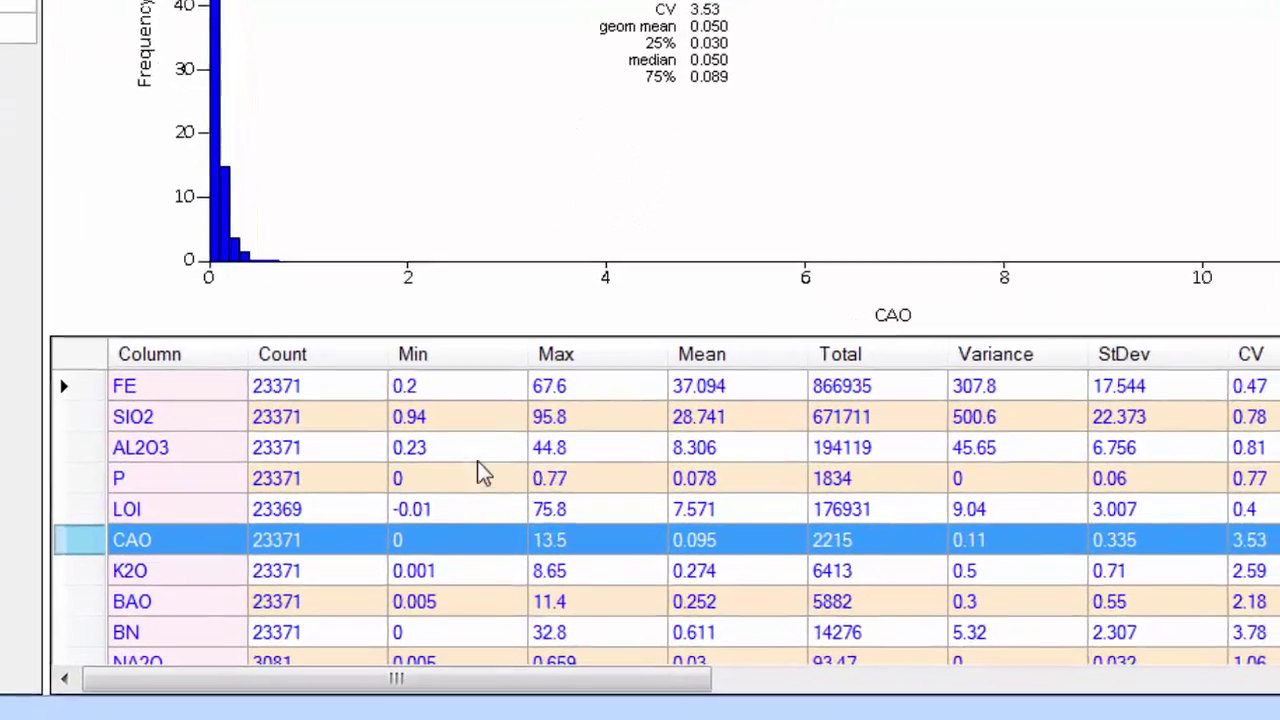
pyautogui.rightClick(477, 463)
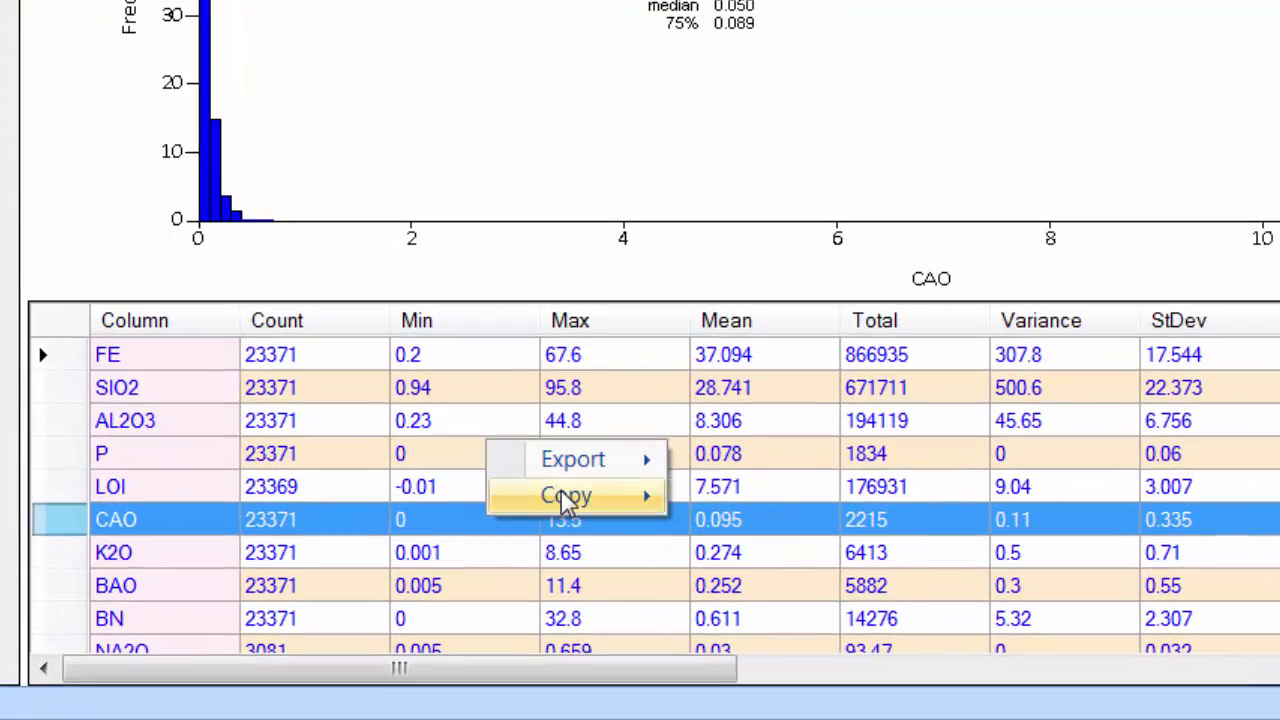
pyautogui.moveTo(566, 500)
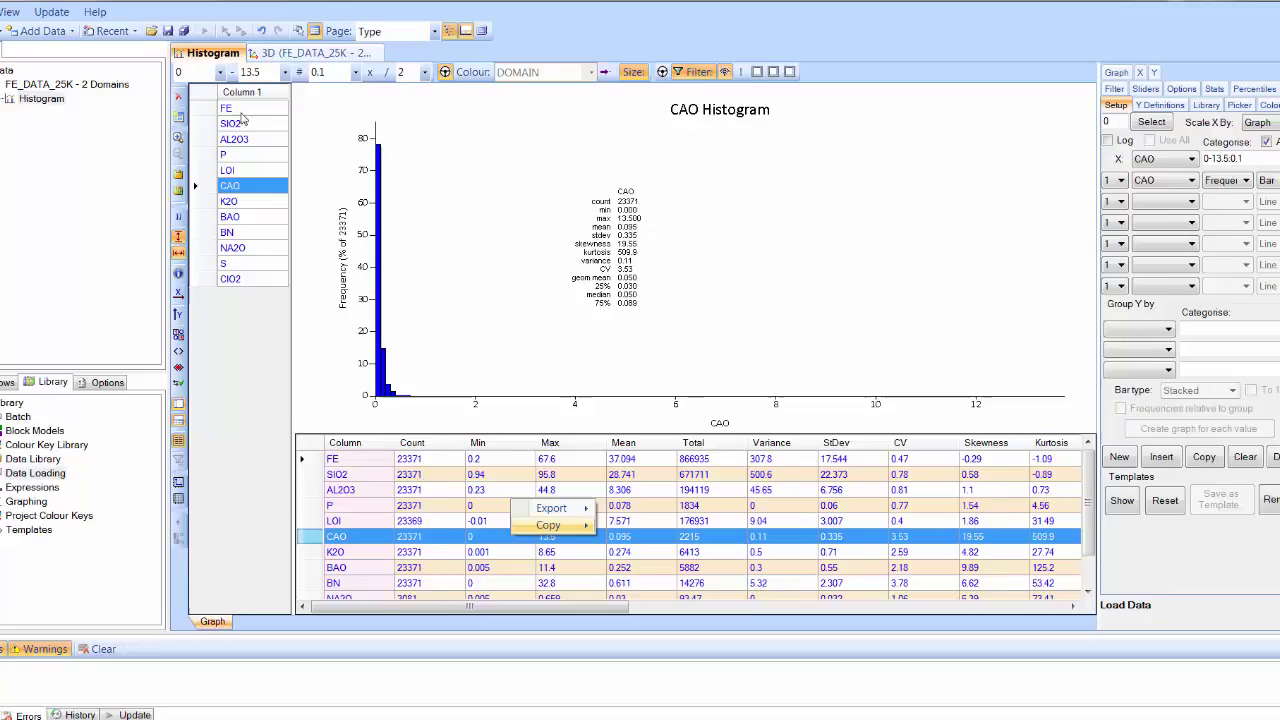
# - Show several histograms side by side: FE to AL2O3, FE to BAO, and finally all the assay columns
pyautogui.click(228, 108)
pyautogui.keyDown('shift'); pyautogui.click(238, 140); pyautogui.keyUp('shift')
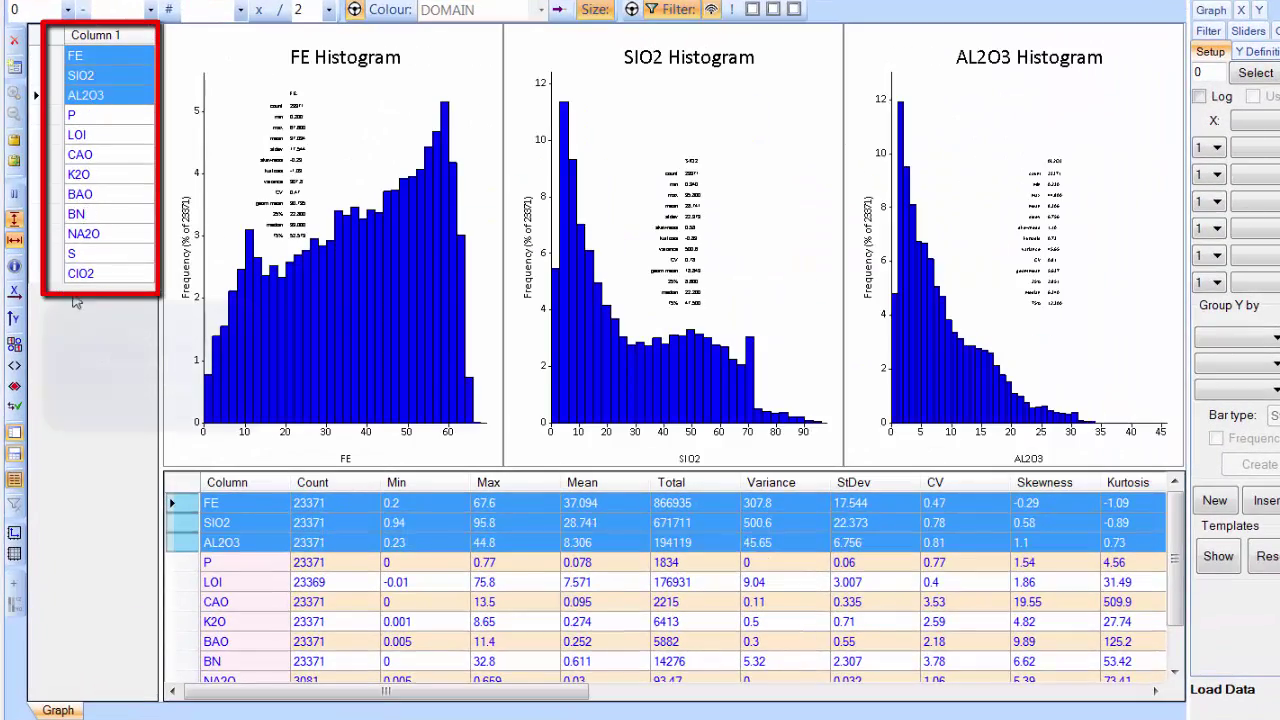
pyautogui.keyDown('shift'); pyautogui.click(88, 204); pyautogui.keyUp('shift')
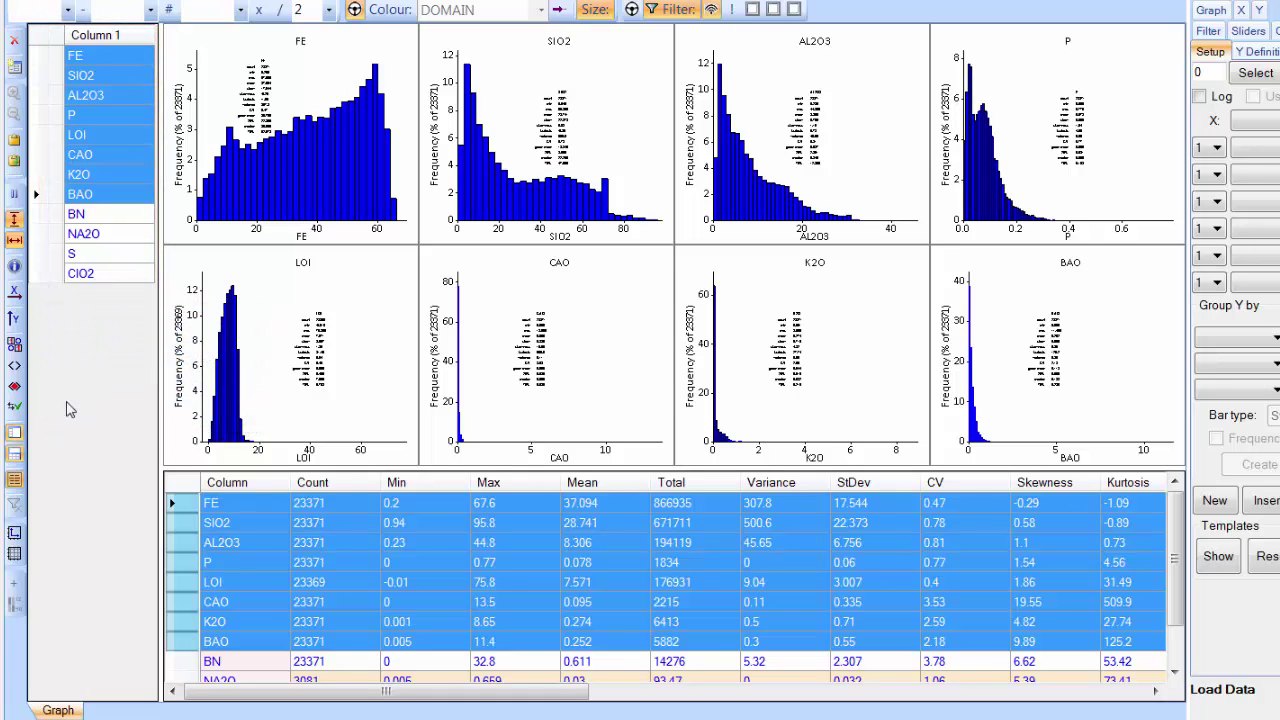
pyautogui.hotkey('ctrl', 'a')
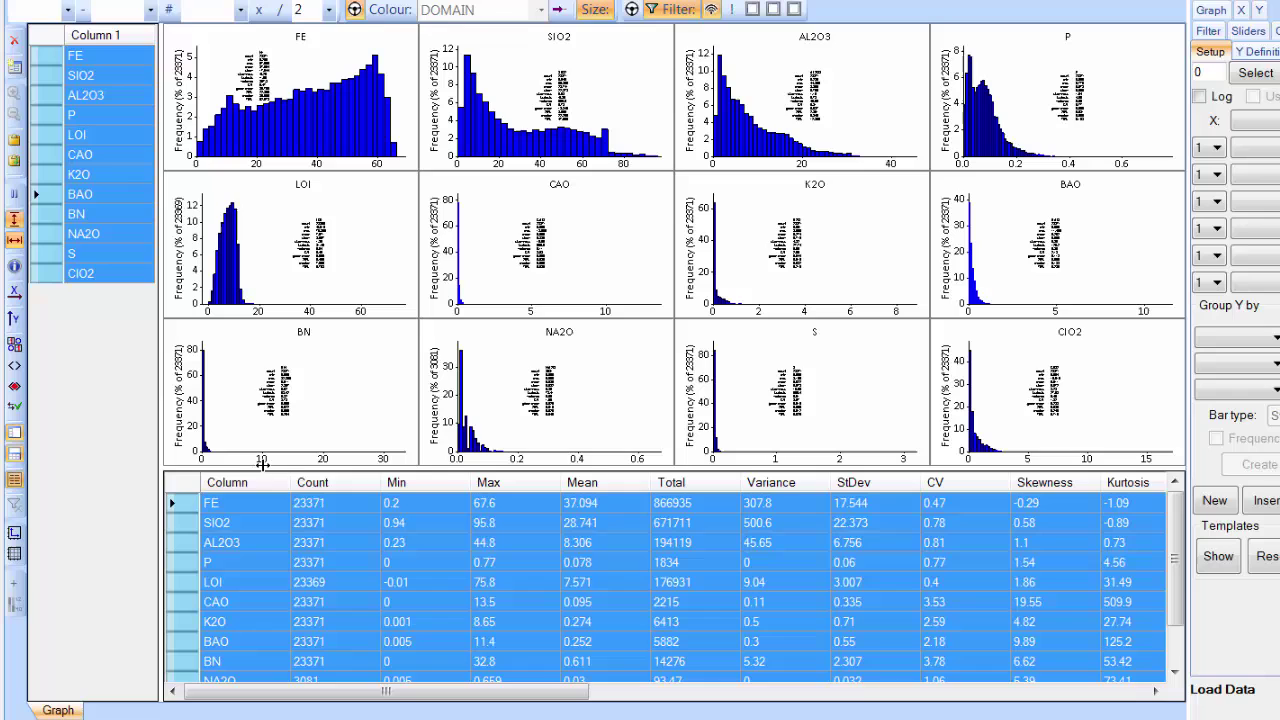
# - Enlarge the CAO histogram from the grid, step forward to NA2O and go back to K2O
pyautogui.doubleClick(597, 255)
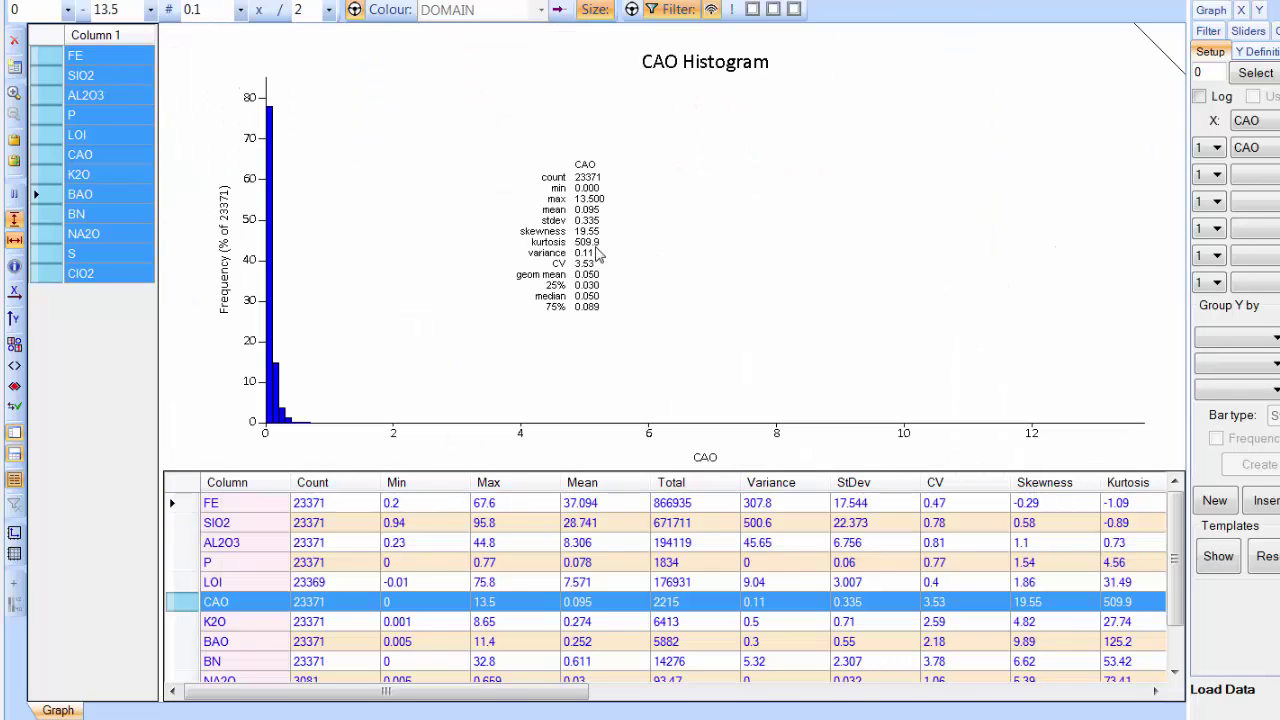
pyautogui.press('Down')
pyautogui.press('Down')
pyautogui.press('Down')
pyautogui.press('Down')
pyautogui.press('Down')
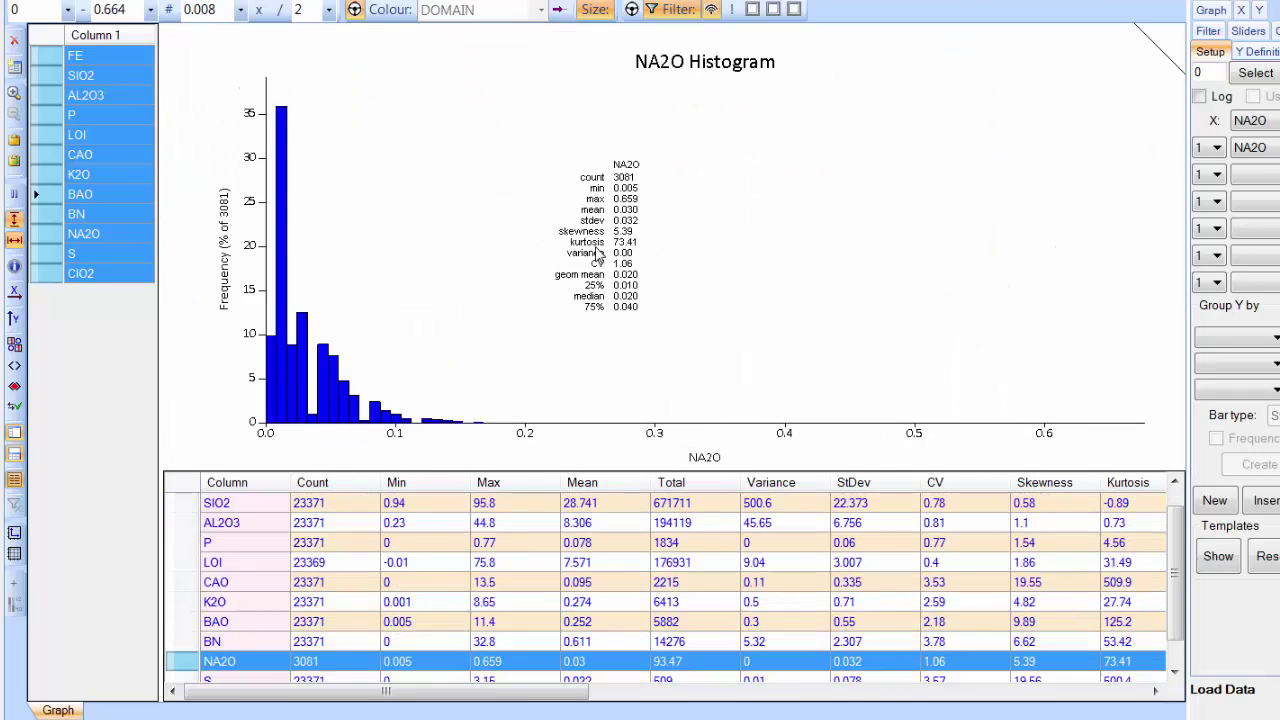
pyautogui.press('Up')
pyautogui.press('Up')
pyautogui.press('Up')
pyautogui.press('Up')
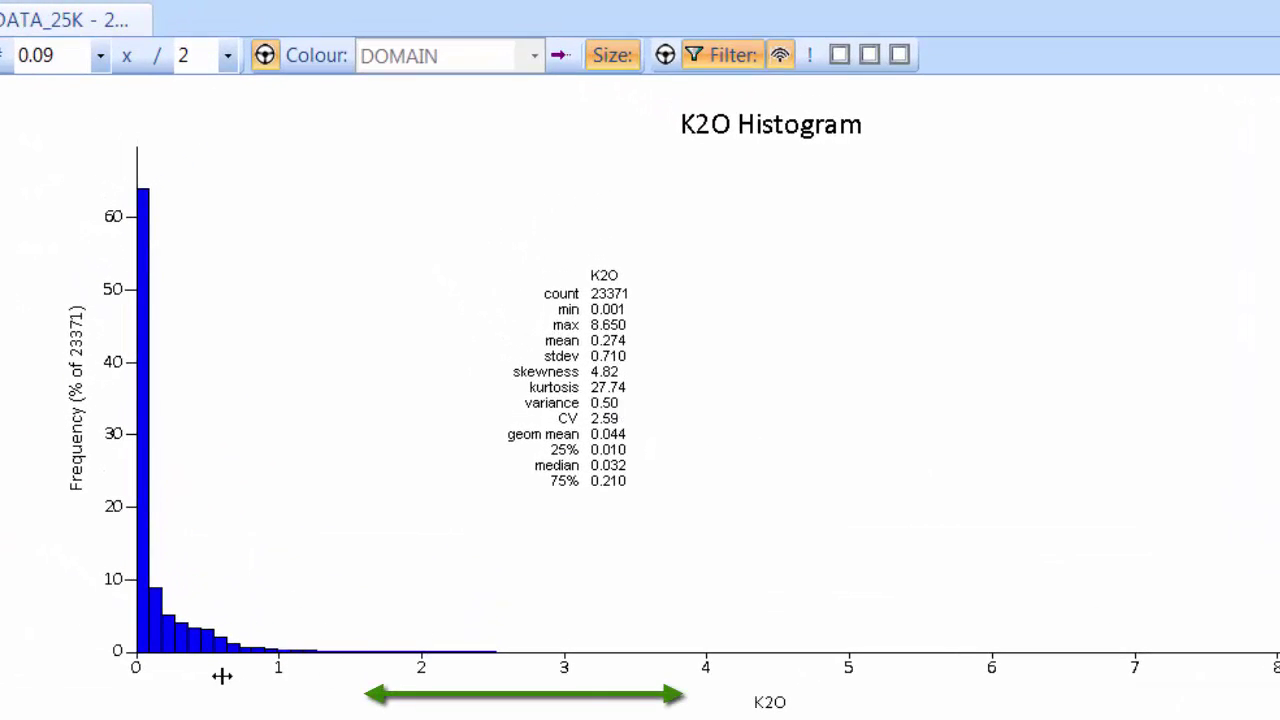
# - Rescale the K2O histogram's horizontal and frequency axes, reset the horizontal axis and return to the grid of all histograms
pyautogui.moveTo(222, 676); pyautogui.dragTo(555, 685)
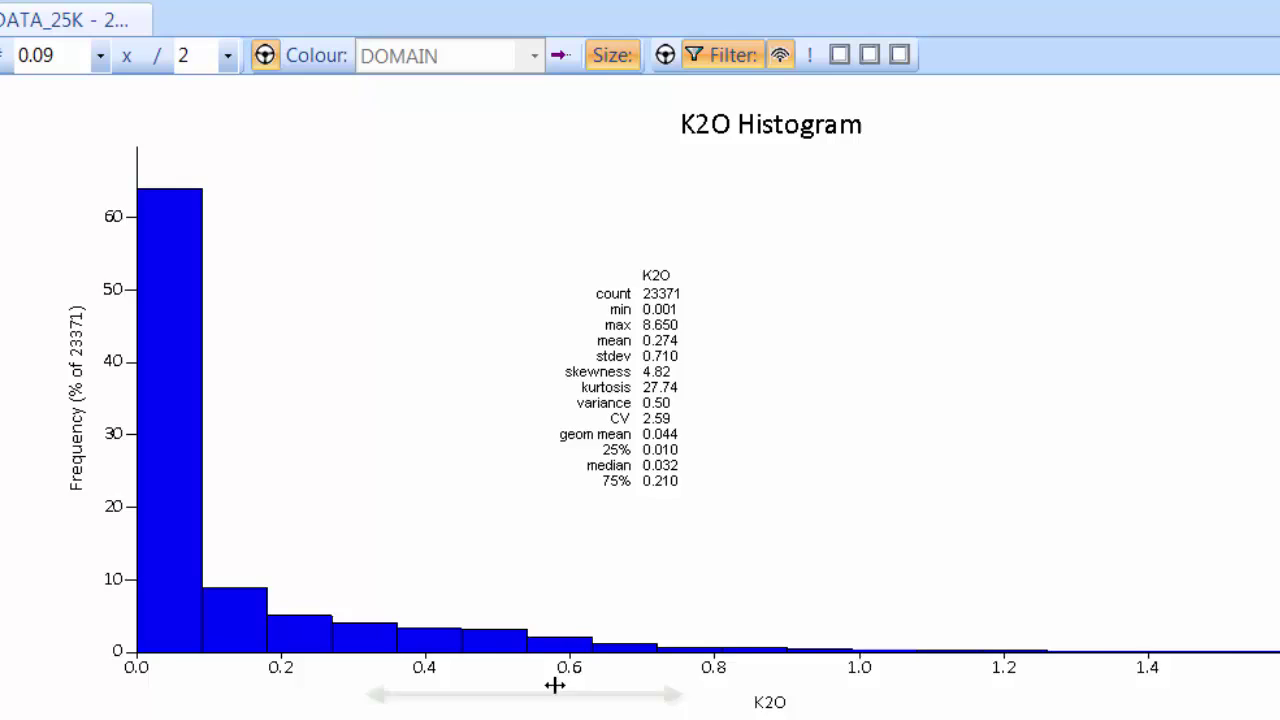
pyautogui.moveTo(69, 512); pyautogui.dragTo(16, 542)
pyautogui.doubleClick(385, 703)
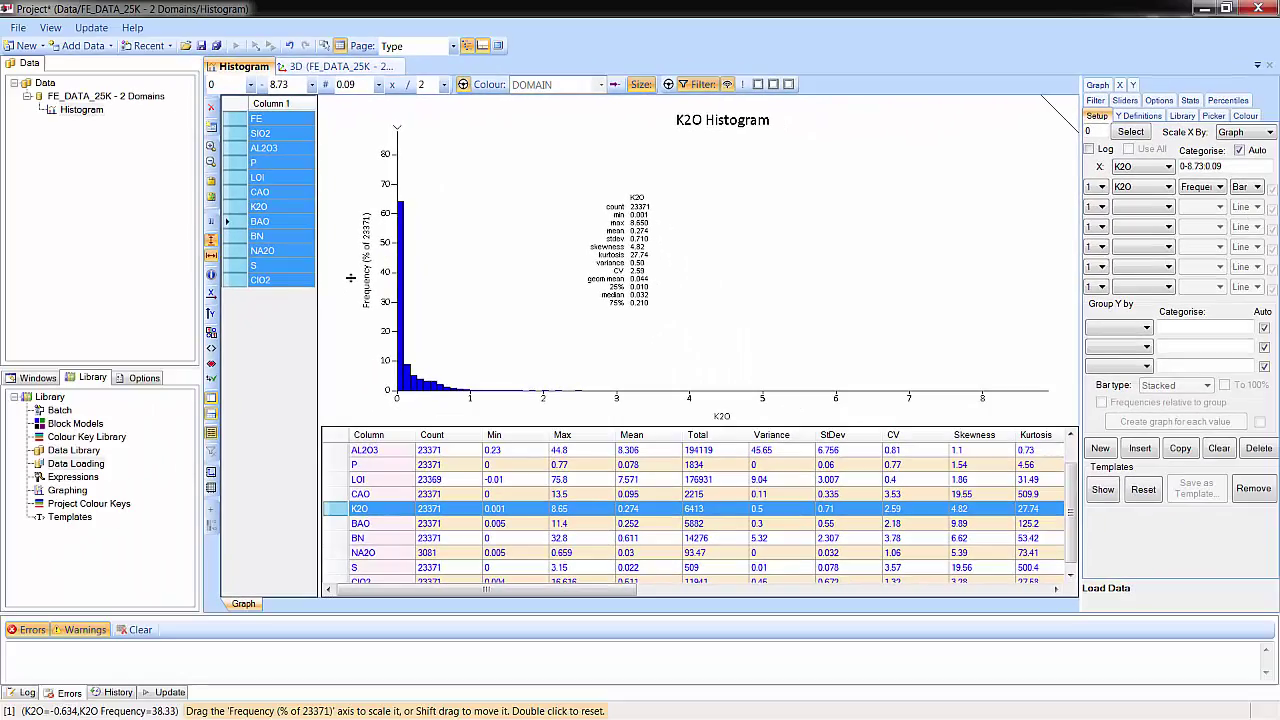
pyautogui.doubleClick(479, 357)
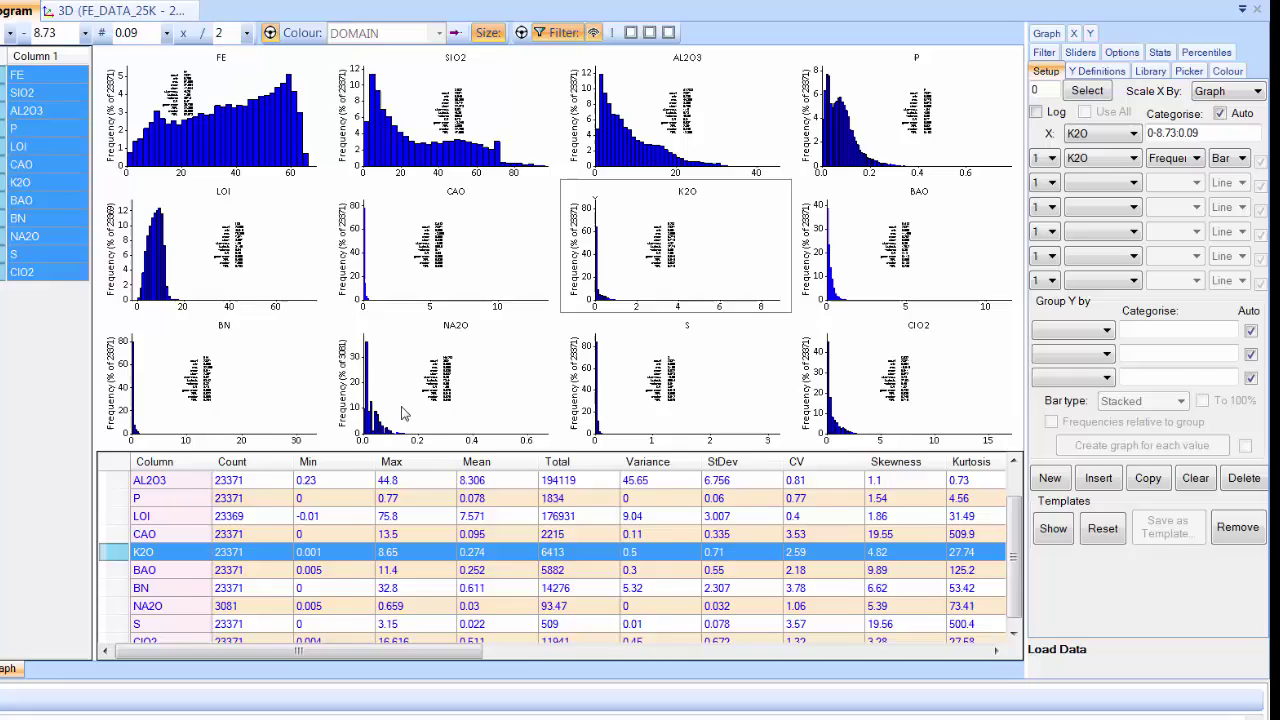
# - Select all the plots and filter them by DOMAIN in the colour table, starting with domain 1 and ending with domain 10
pyautogui.hotkey('ctrl', 'a')
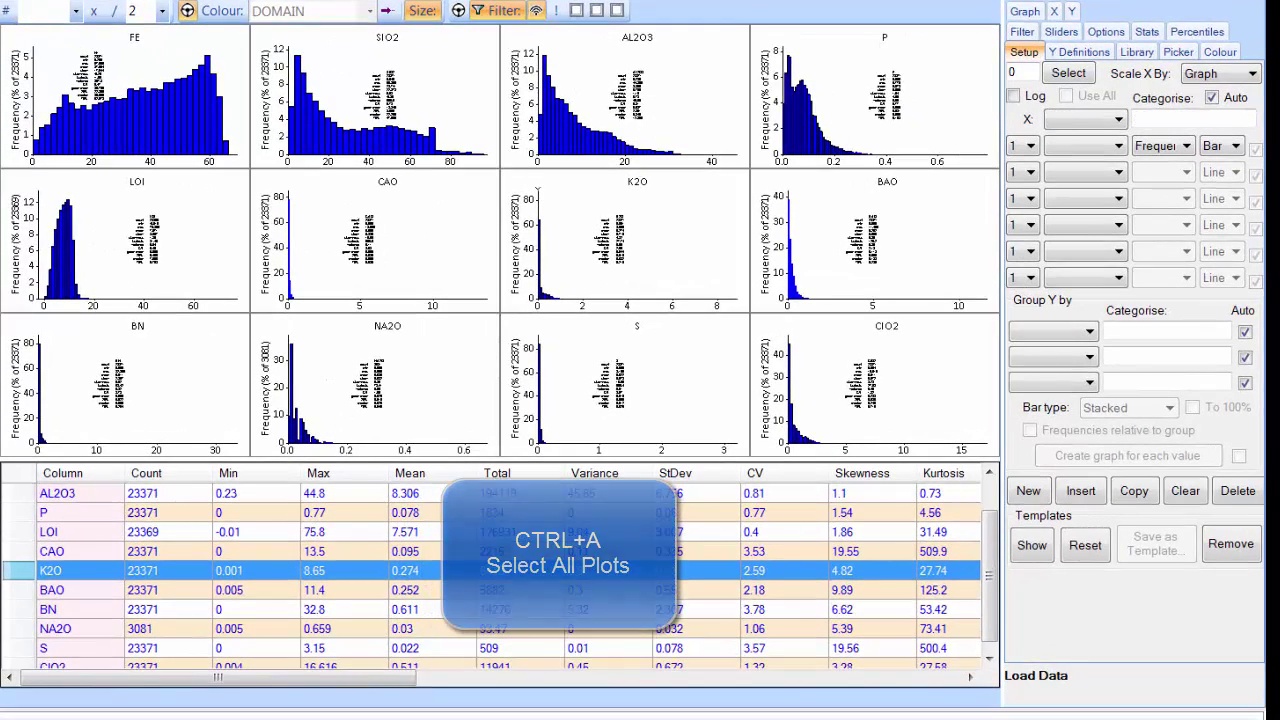
pyautogui.click(1220, 54)
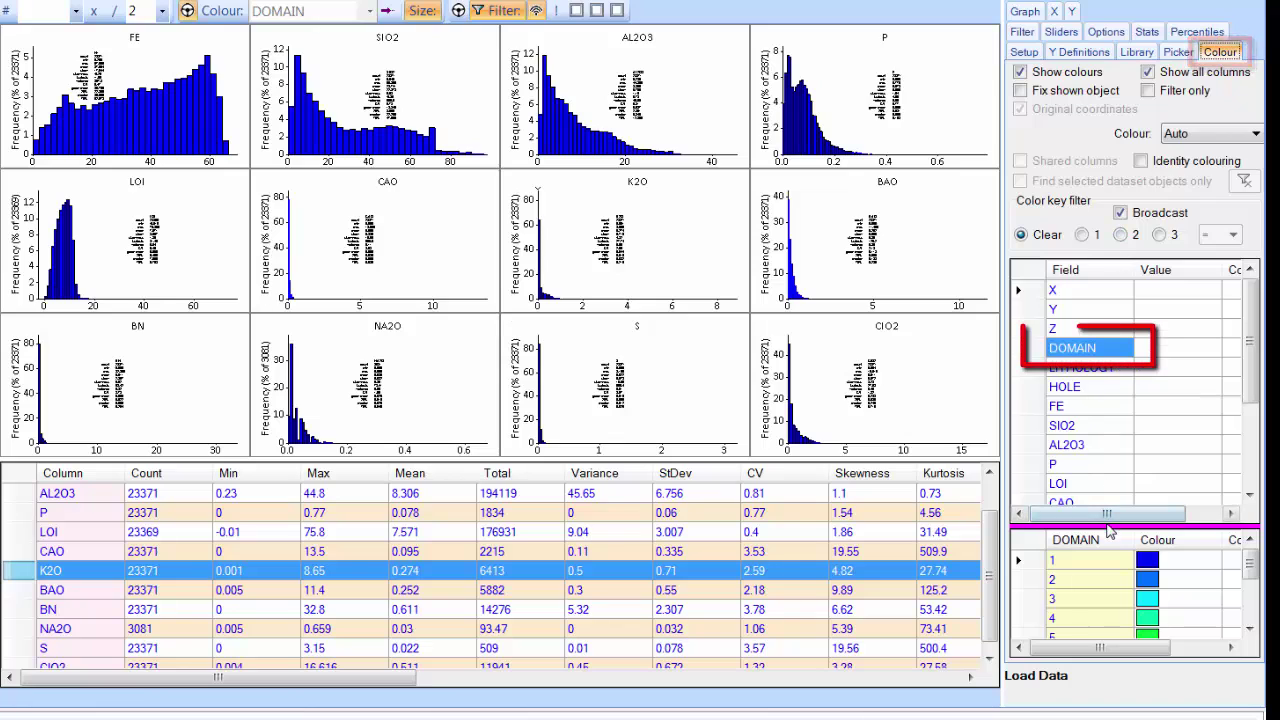
pyautogui.moveTo(1113, 532); pyautogui.dragTo(1110, 412)
pyautogui.click(1072, 454)
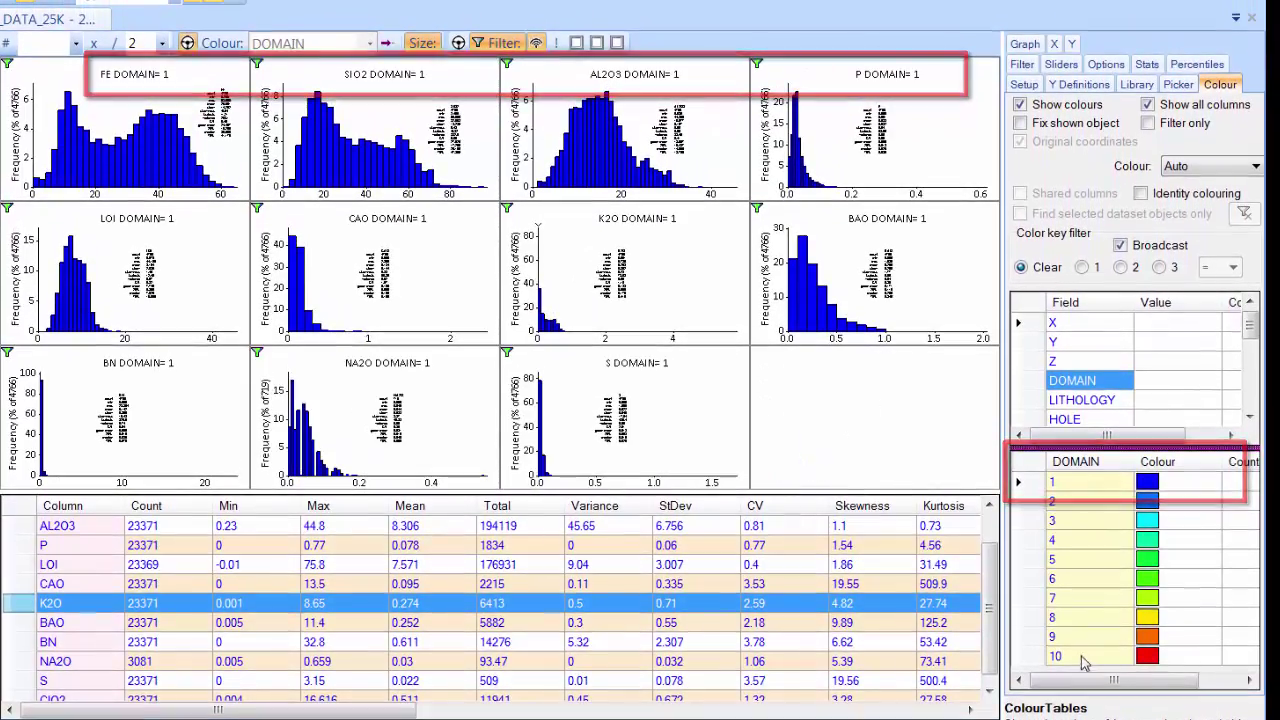
pyautogui.moveTo(1075, 643)
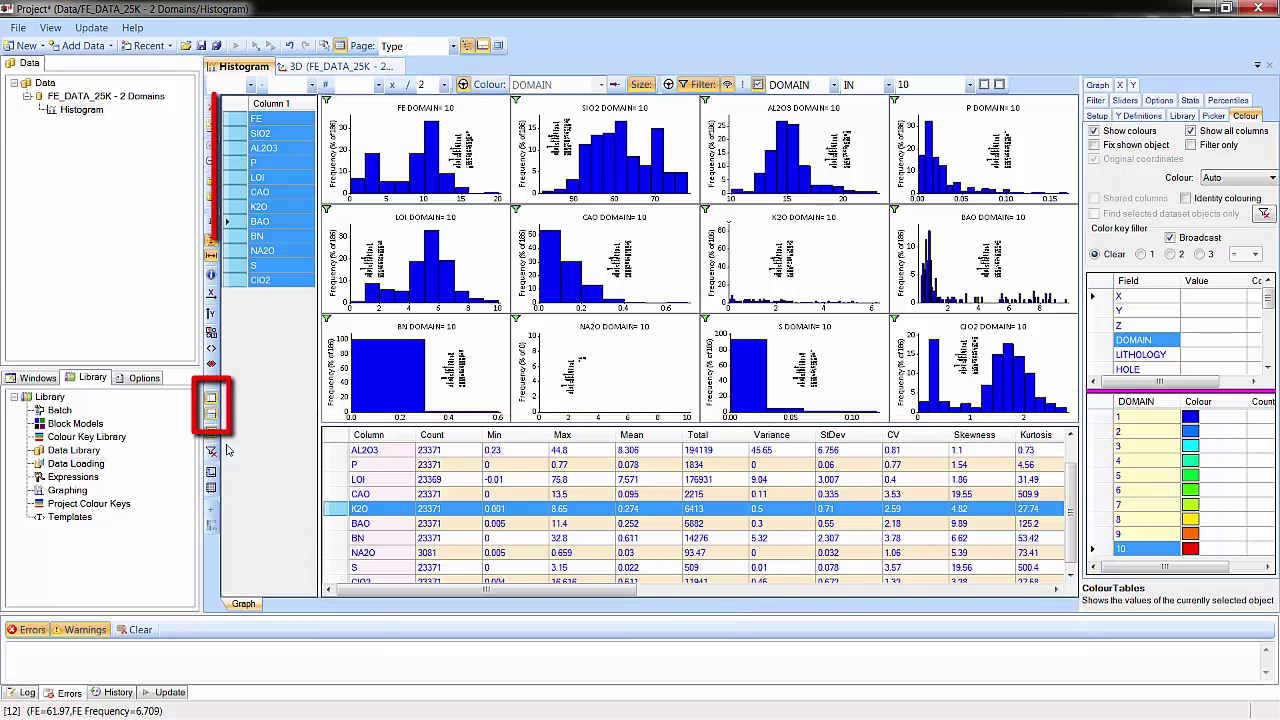
# - Hide the column selection table, statistics table and errors pane, and add domains 1 and 8 to the histogram filter
pyautogui.click(213, 400)
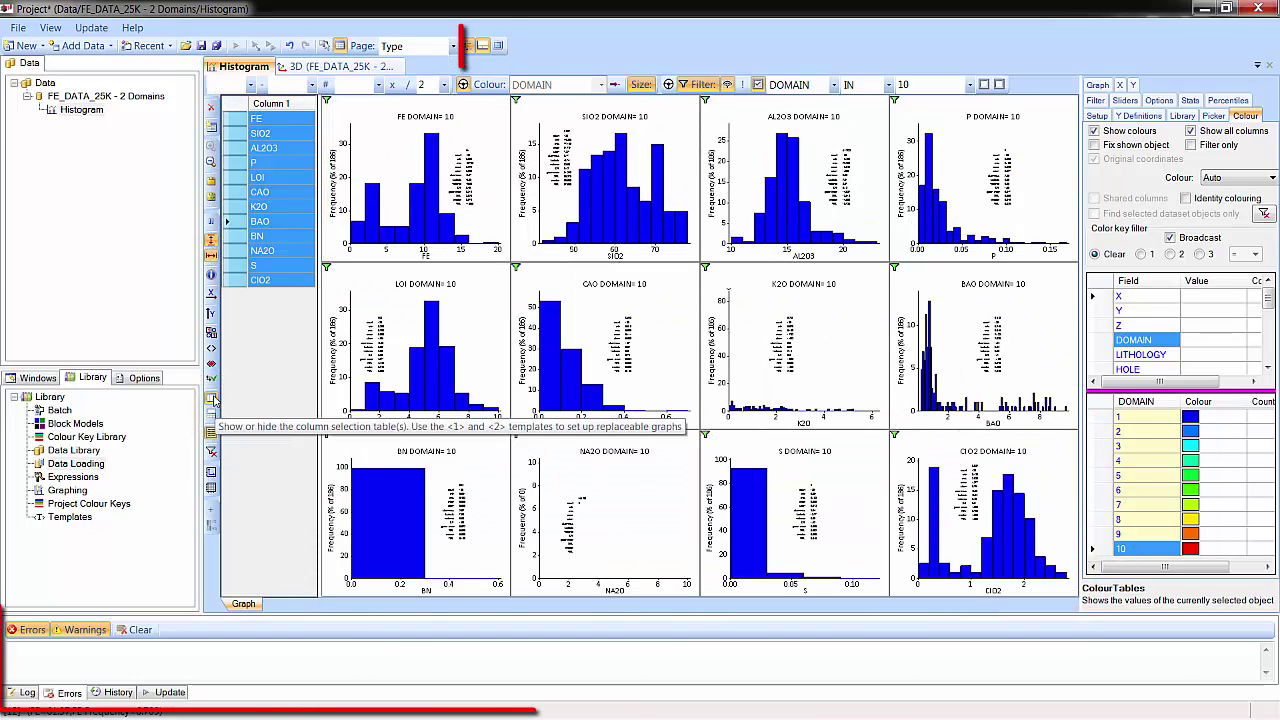
pyautogui.click(482, 46)
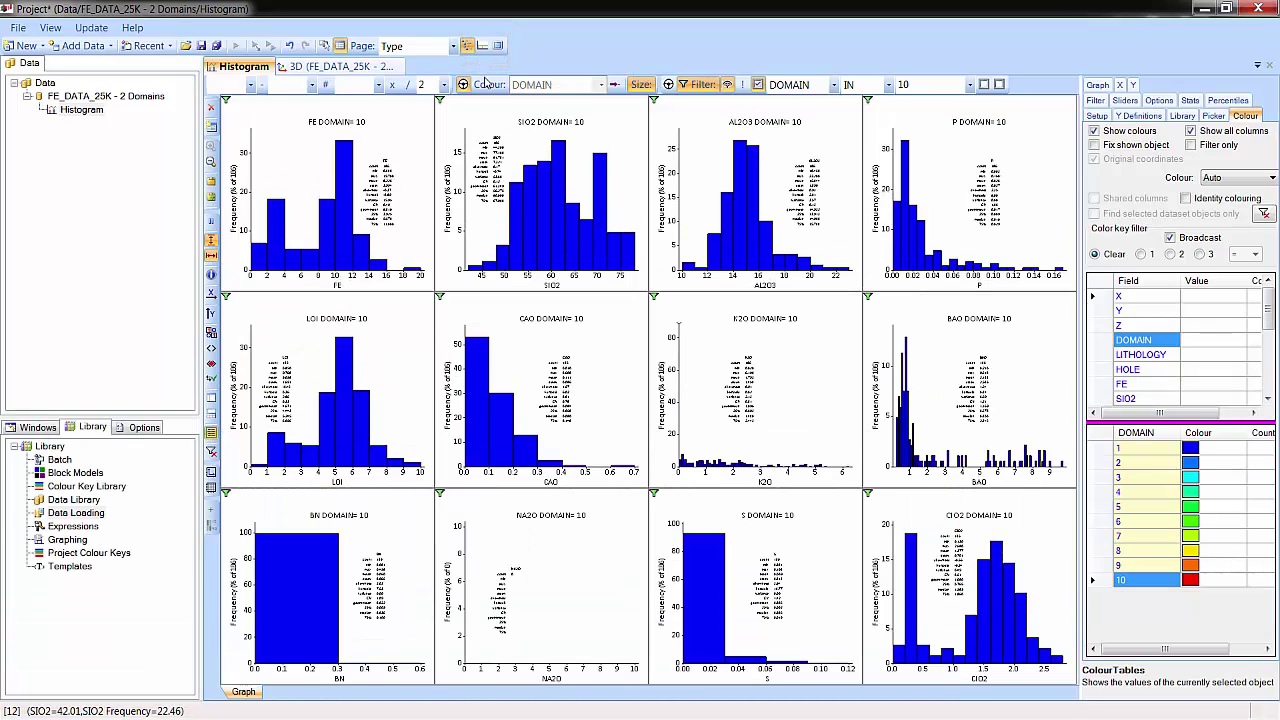
pyautogui.keyDown('ctrl'); pyautogui.click(1128, 451); pyautogui.keyUp('ctrl')
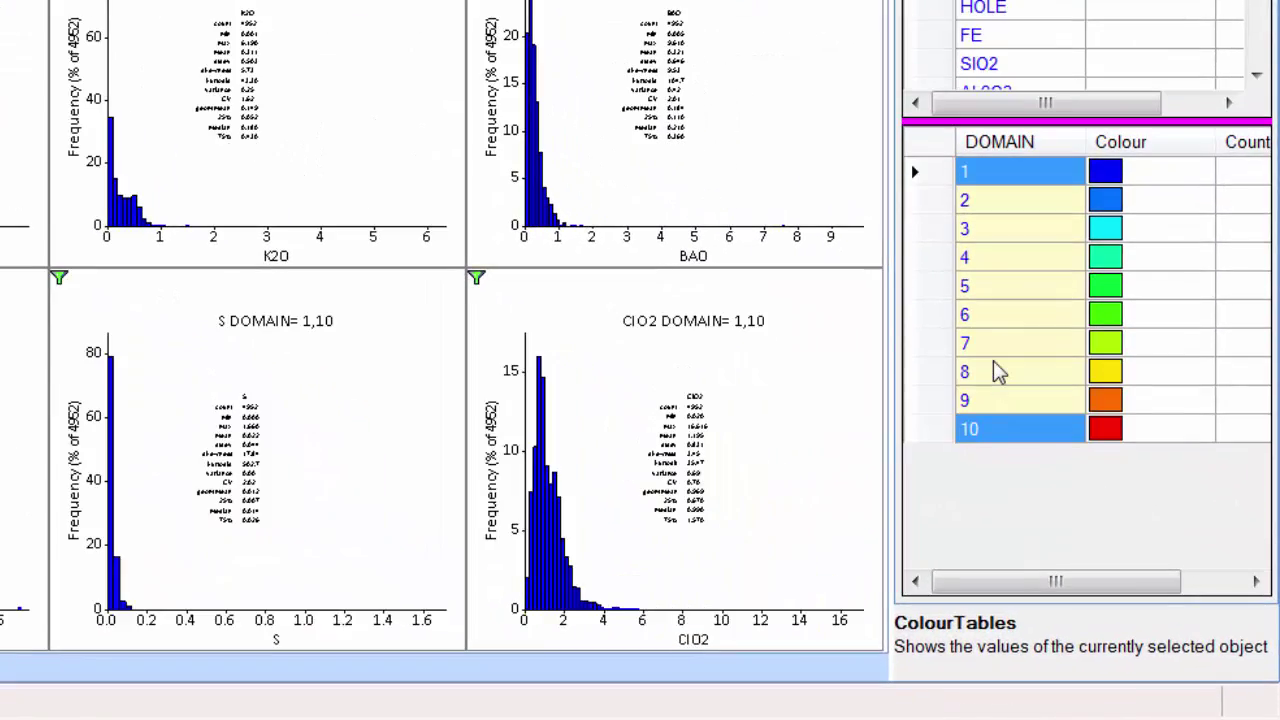
pyautogui.keyDown('ctrl'); pyautogui.click(1000, 372); pyautogui.keyUp('ctrl')
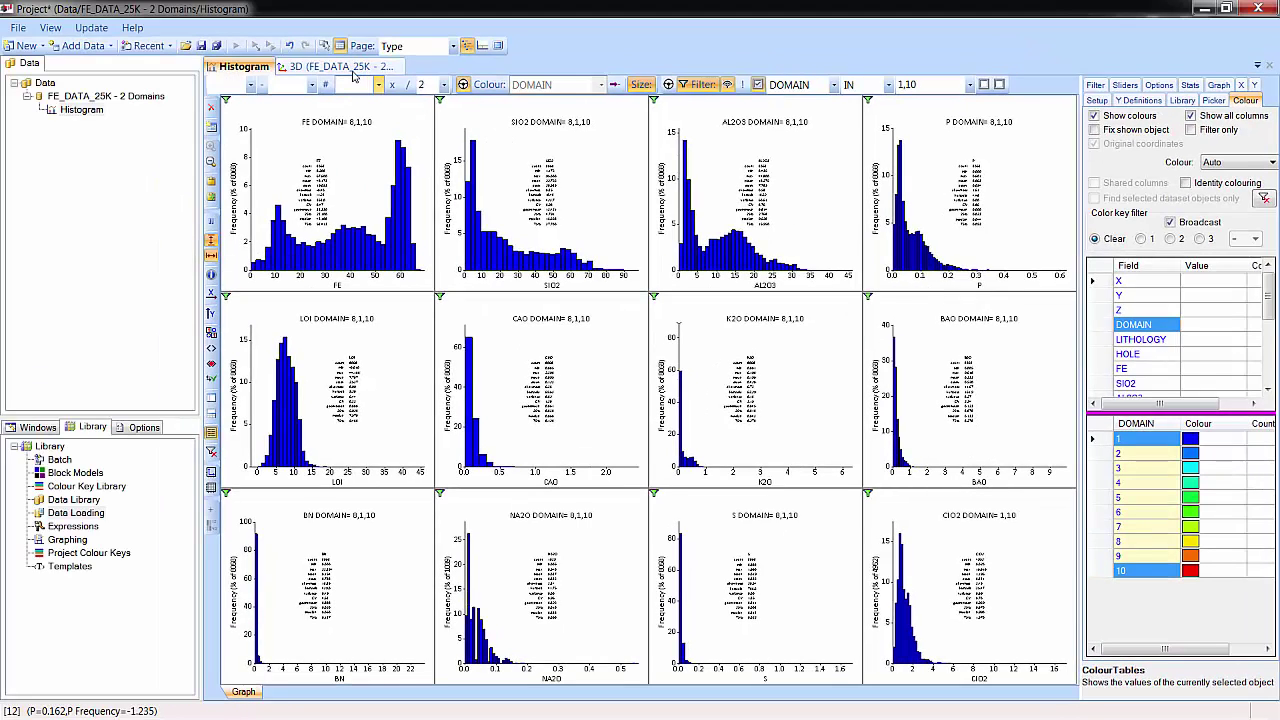
# - View the filtered samples in 3D, return to the histograms and open the loader of the FE_DATA_25K - 2 Domains dataset
pyautogui.click(352, 70)
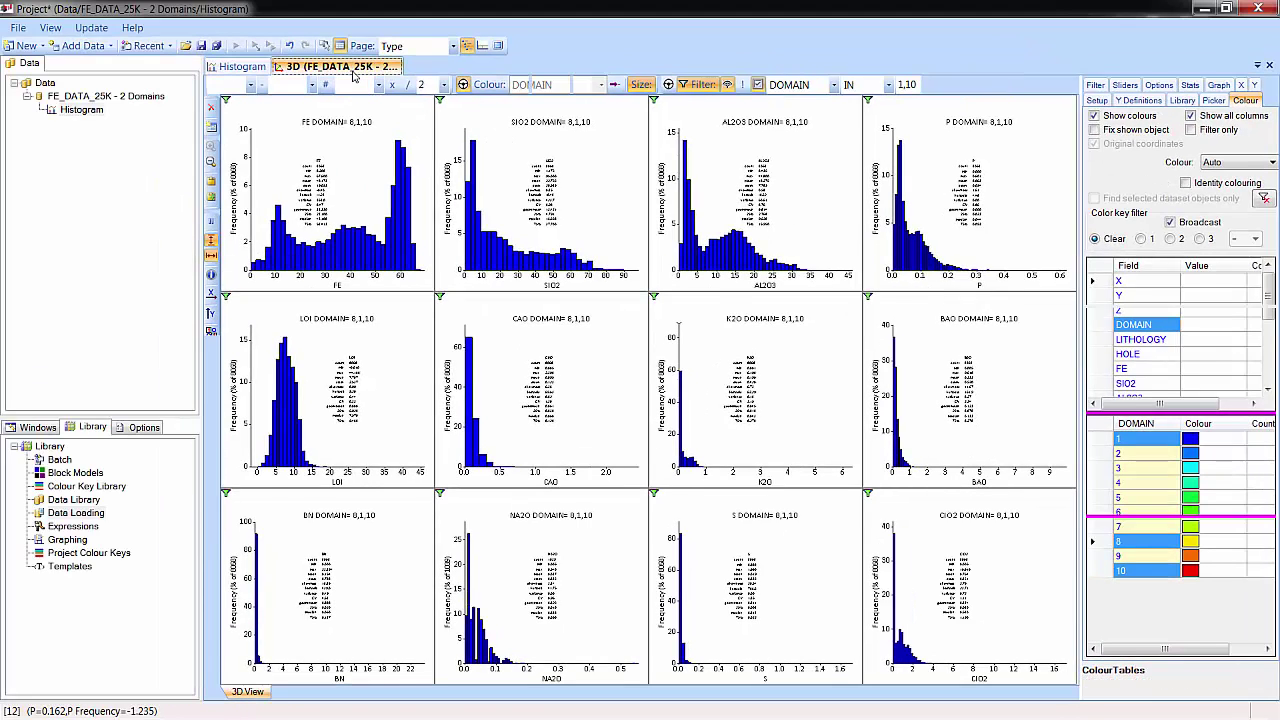
pyautogui.click(250, 67)
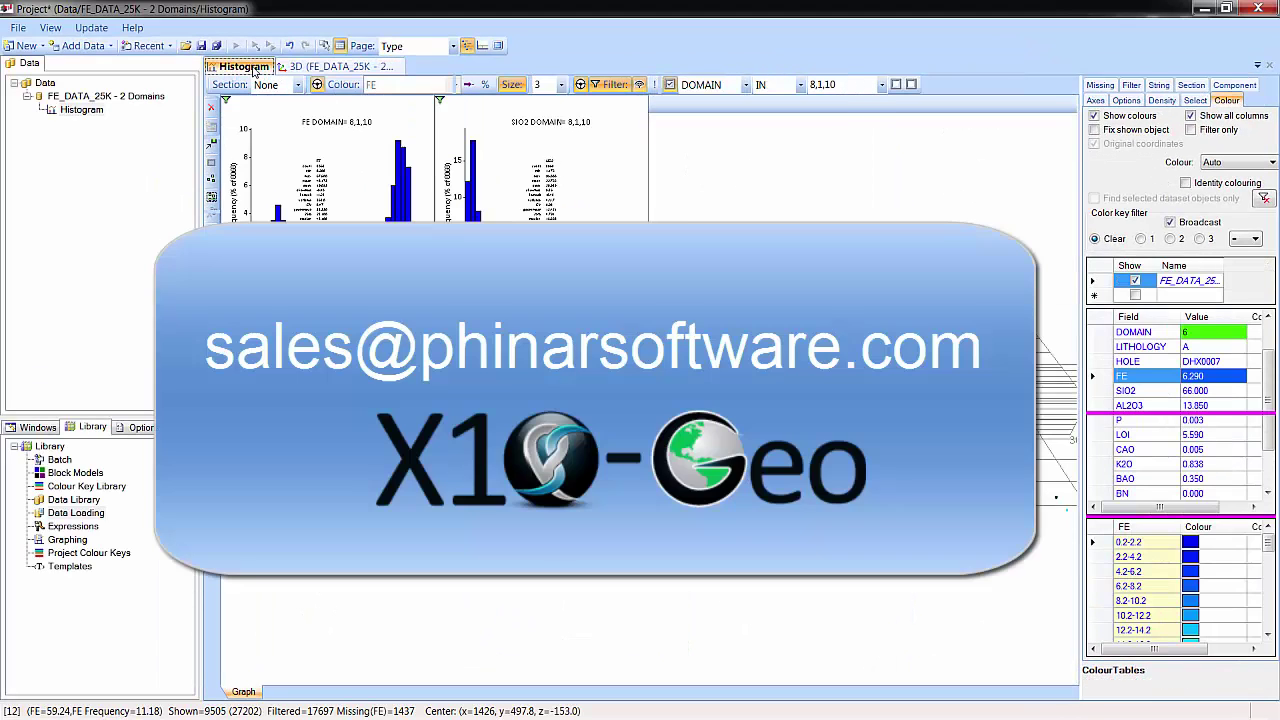
pyautogui.click(63, 98)
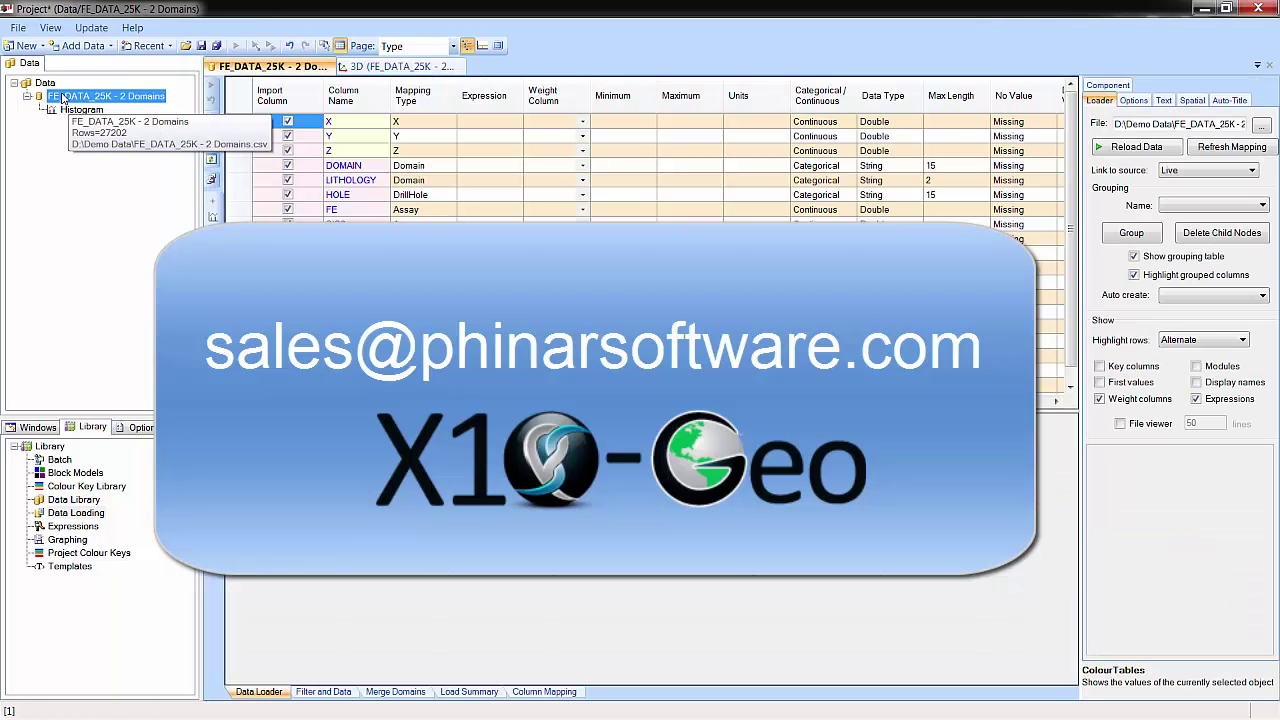